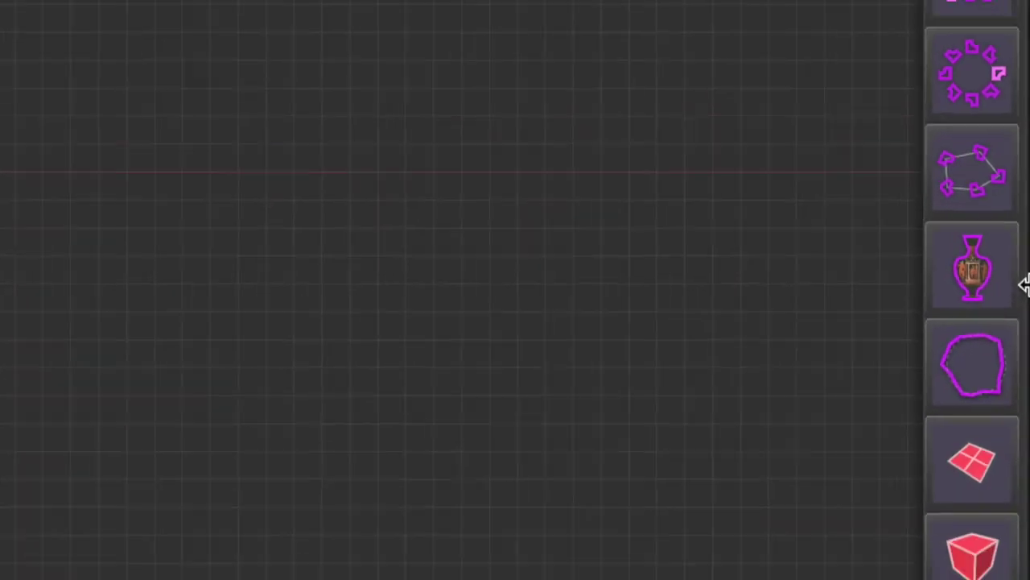
- Add an ImageShaper node and a TextureTool node to the graph, placing the TextureTool left of the ImageShaper
left_click(978, 276)
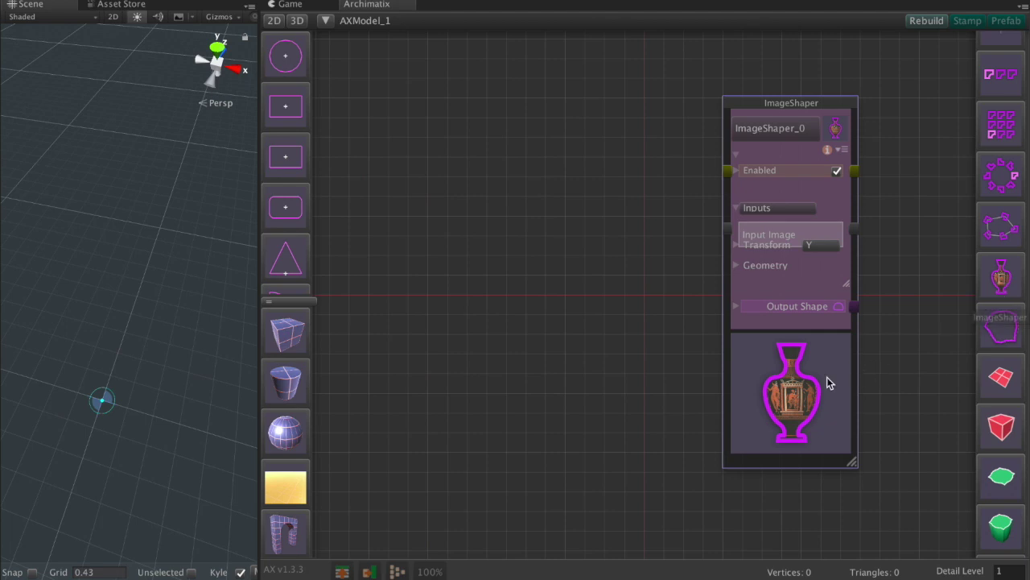
left_click_drag(829, 383, 700, 375)
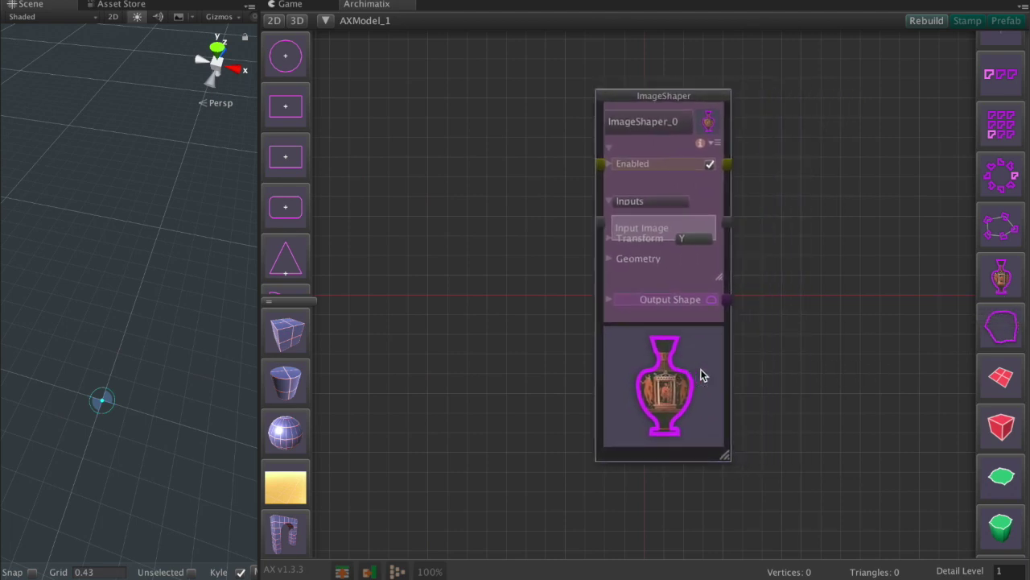
scroll(994, 505, "down", 10)
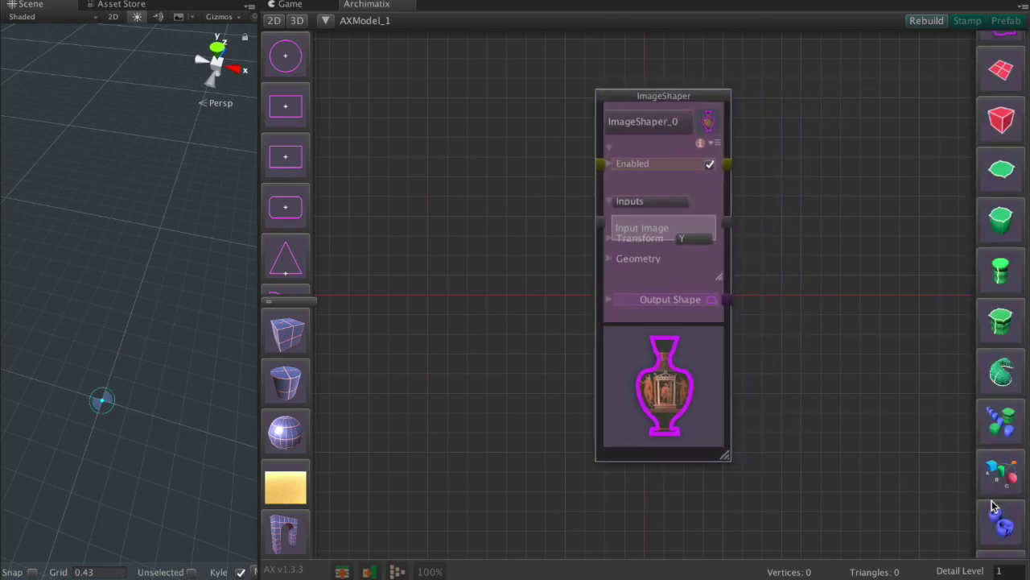
scroll(994, 505, "down", 10)
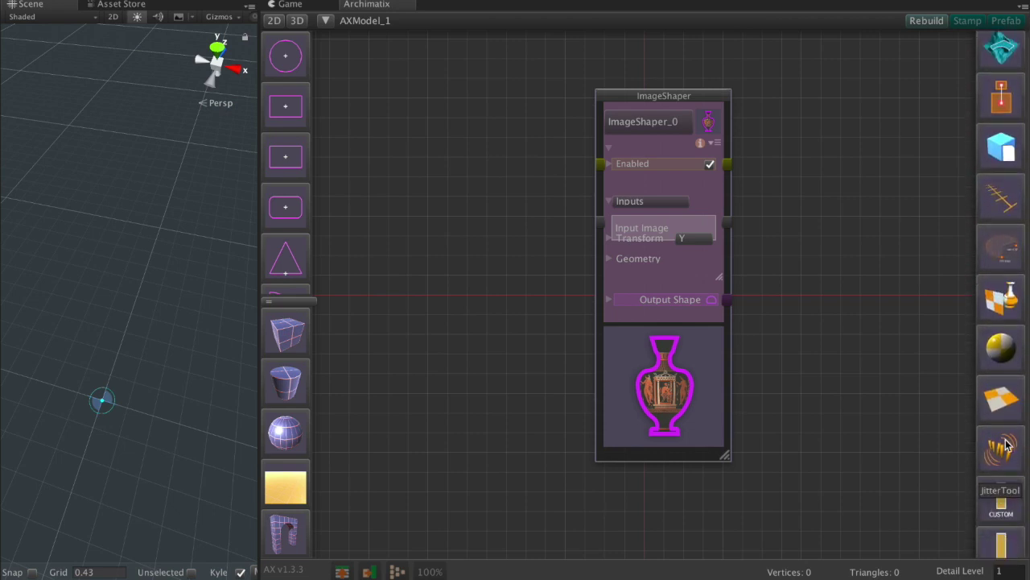
left_click(1003, 399)
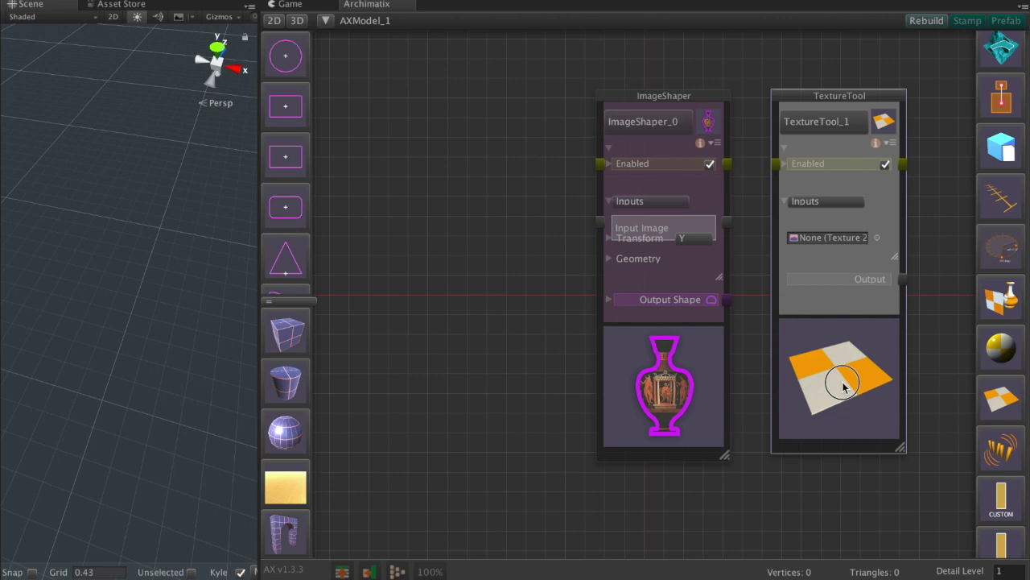
left_click_drag(842, 385, 488, 388)
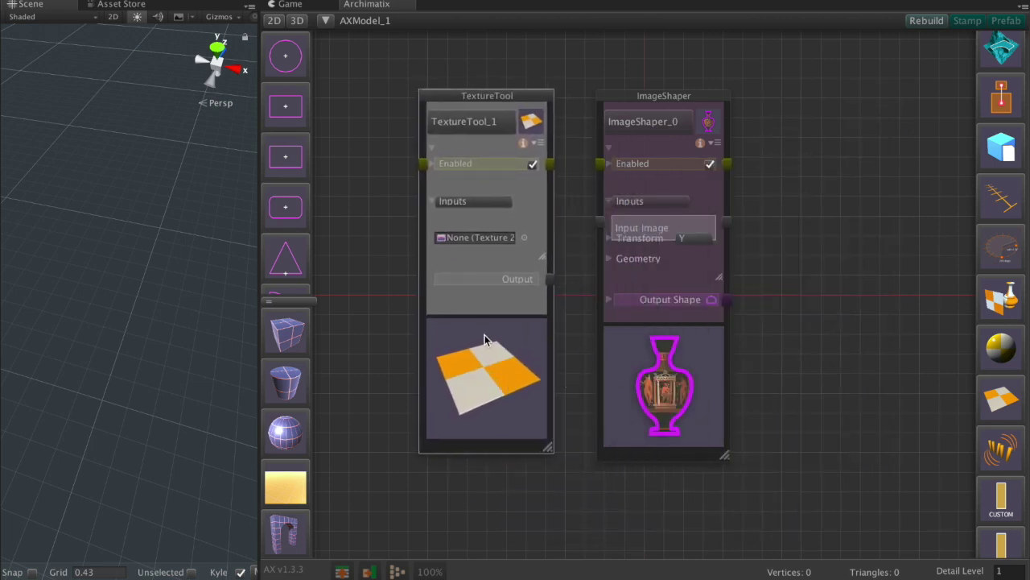
- Search the textures for "logo" and assign AX_Logo512 to the TextureTool node
left_click(525, 239)
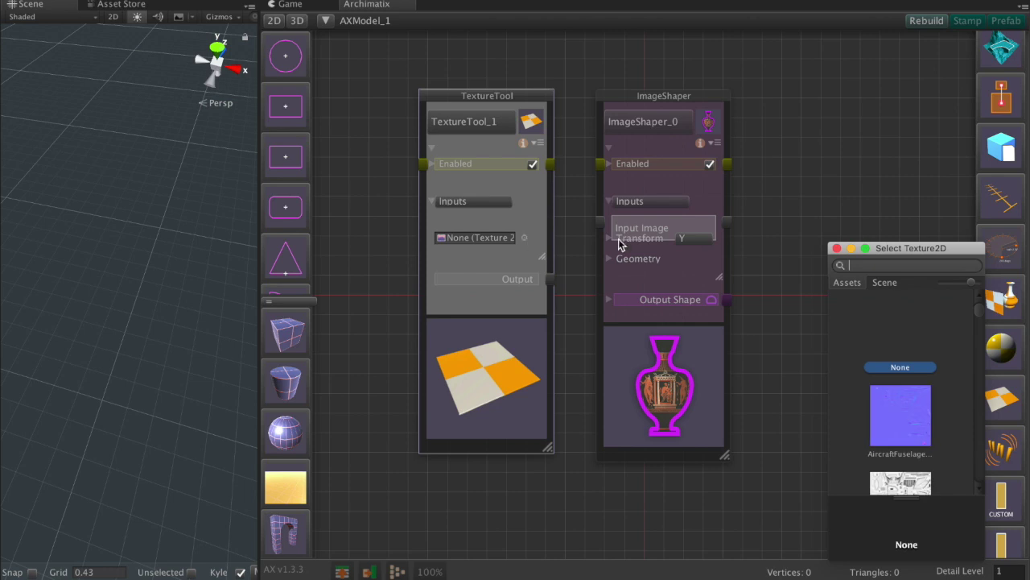
type("logo")
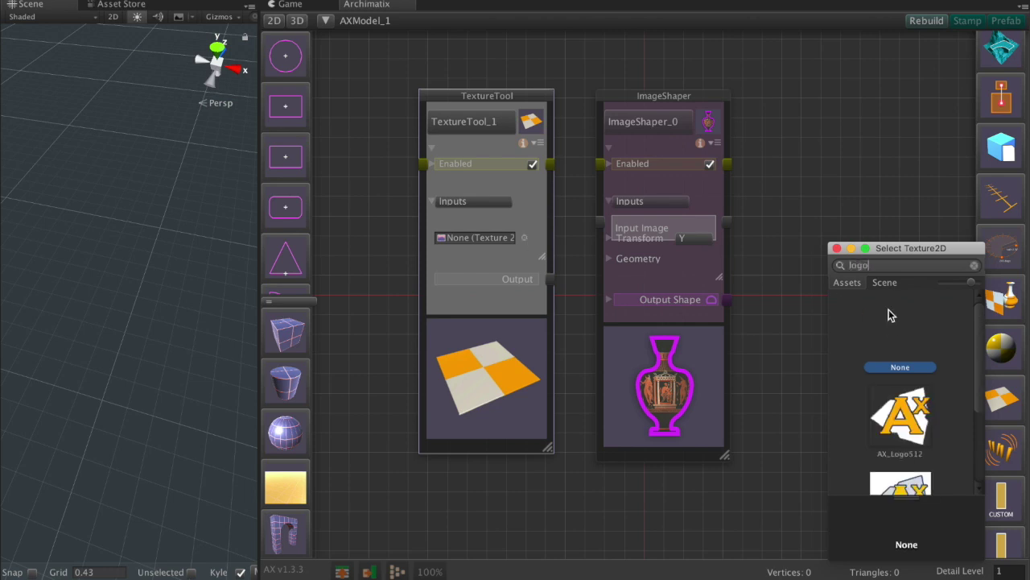
left_click(912, 433)
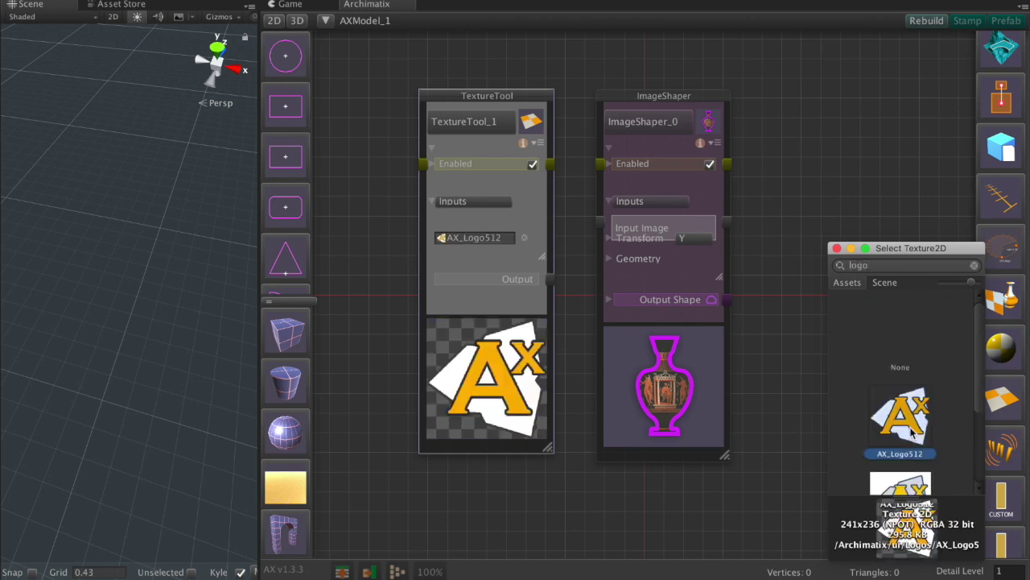
left_click(838, 249)
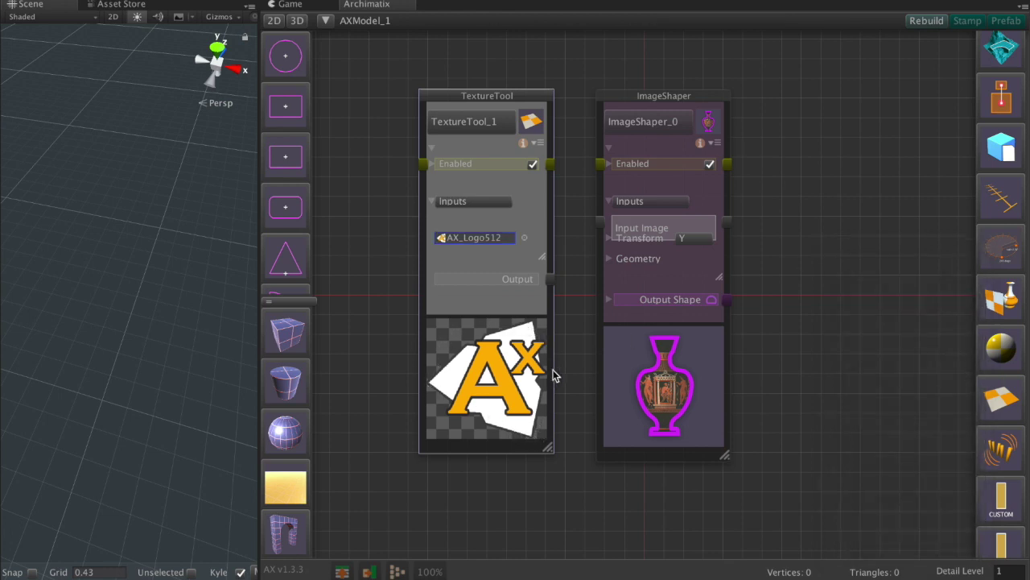
- Connect the TextureTool's output to the ImageShaper's Input Image to trace the logo outline
left_click_drag(551, 278, 602, 225)
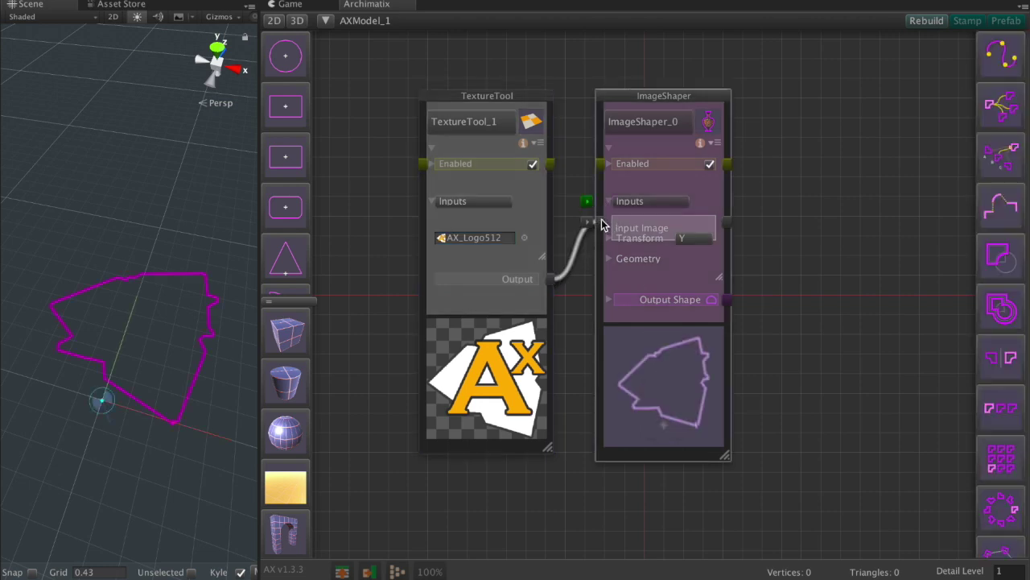
left_click_drag(203, 445, 218, 362, "alt")
scroll(216, 363, "up", 8)
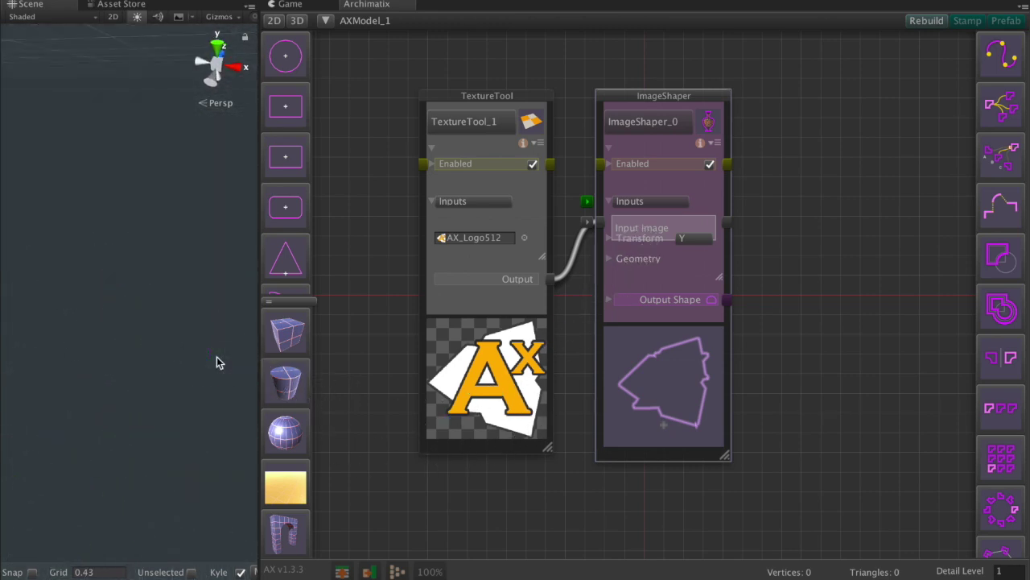
scroll(216, 363, "down", 12)
scroll(217, 363, "up", 3)
scroll(217, 362, "up", 2)
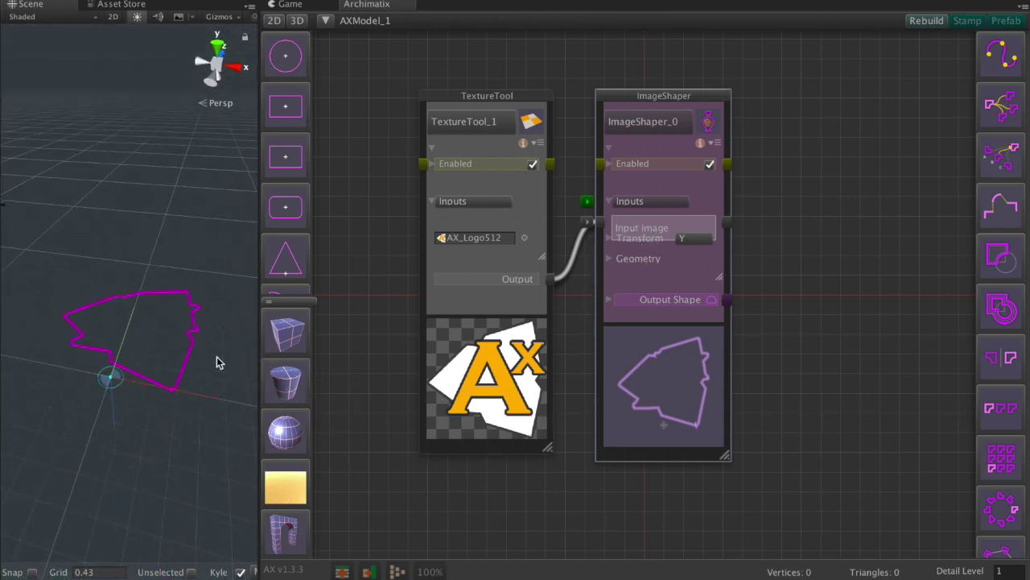
- Extrude the ImageShaper's output shape and lower the extrusion height to about 0.32
left_click_drag(728, 301, 1003, 320)
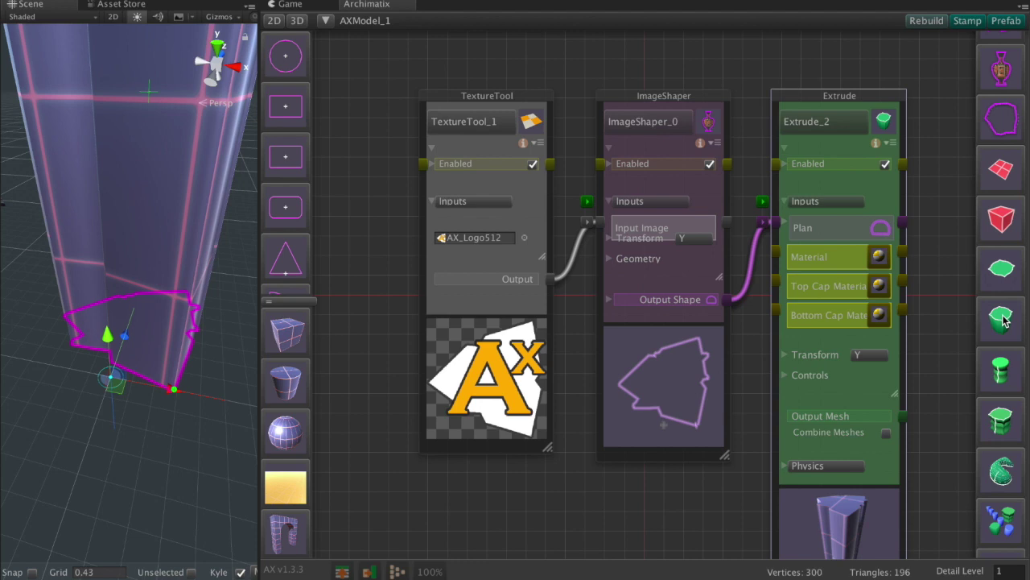
scroll(225, 319, "down", 5)
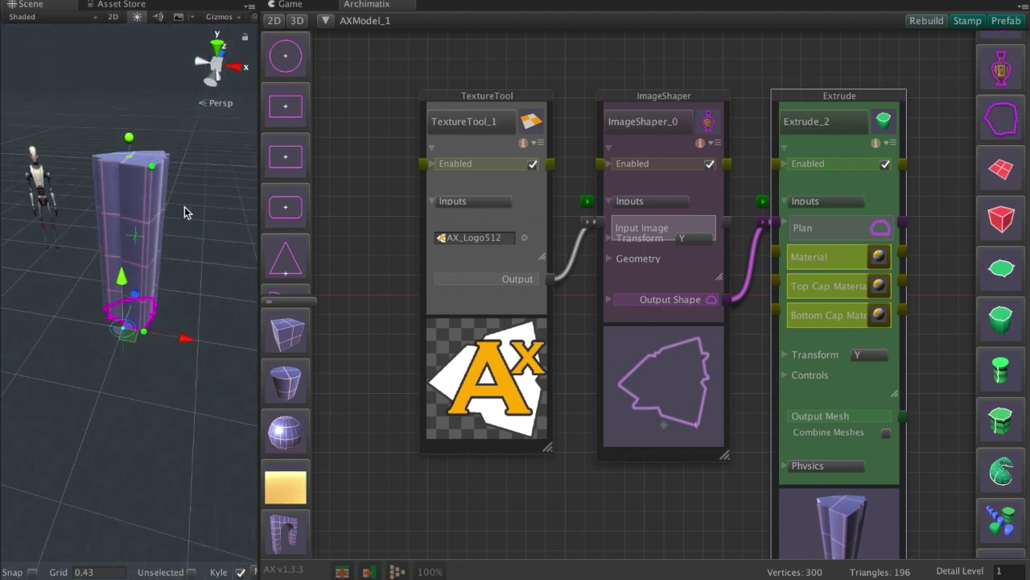
left_click_drag(133, 141, 126, 359)
scroll(129, 355, "up", 5)
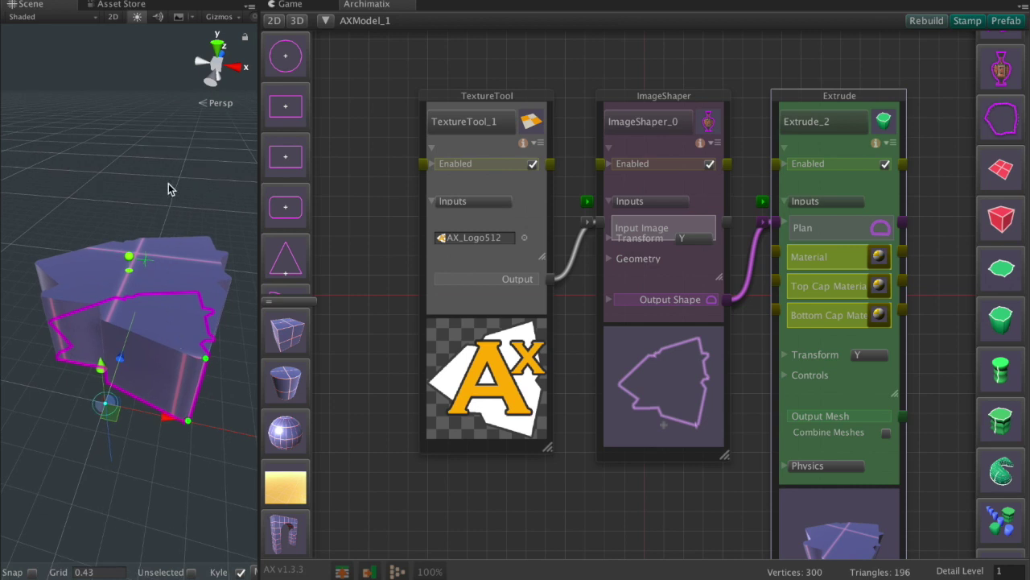
- Bevel the extruded logo's edges by about 0.06 and round the bevels with 5 segments
left_click_drag(169, 189, 190, 239, "alt")
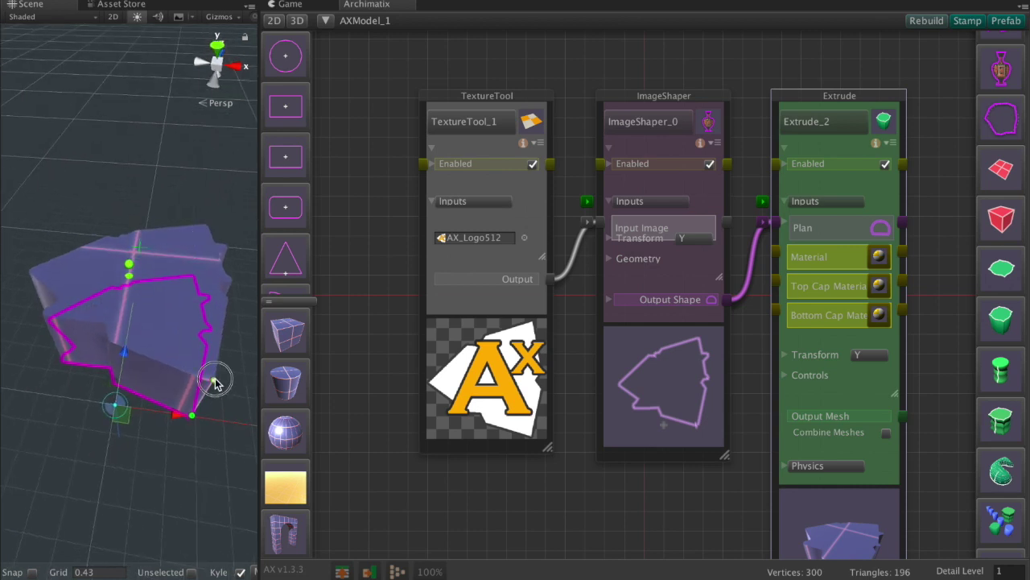
left_click_drag(216, 383, 213, 407)
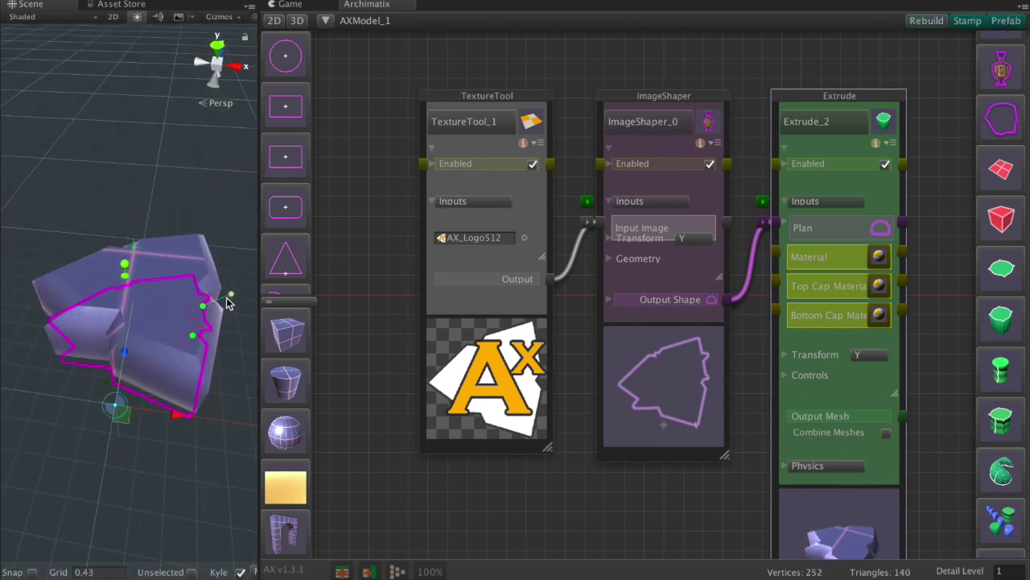
left_click_drag(230, 296, 241, 286)
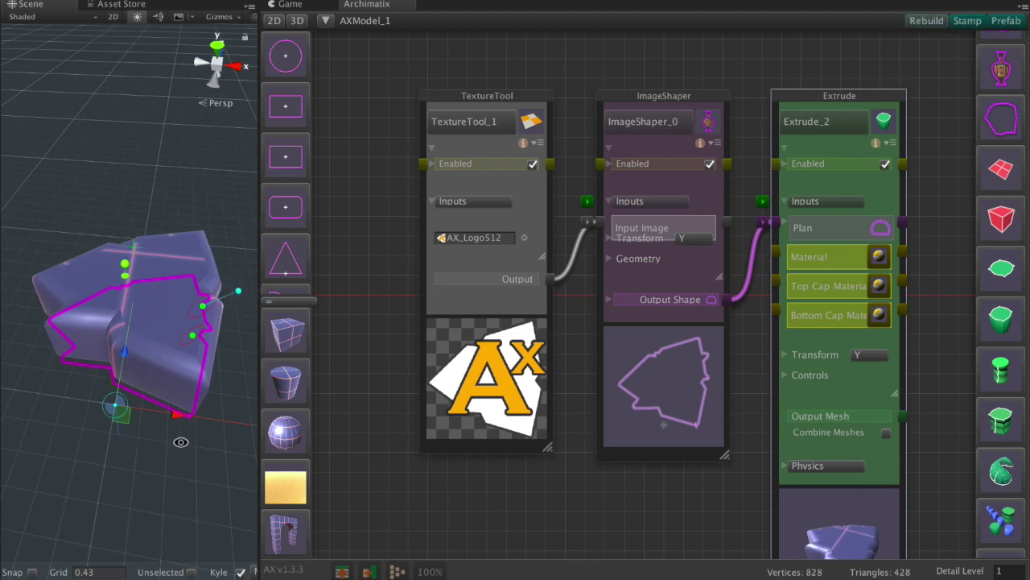
left_click_drag(179, 449, 184, 421, "alt")
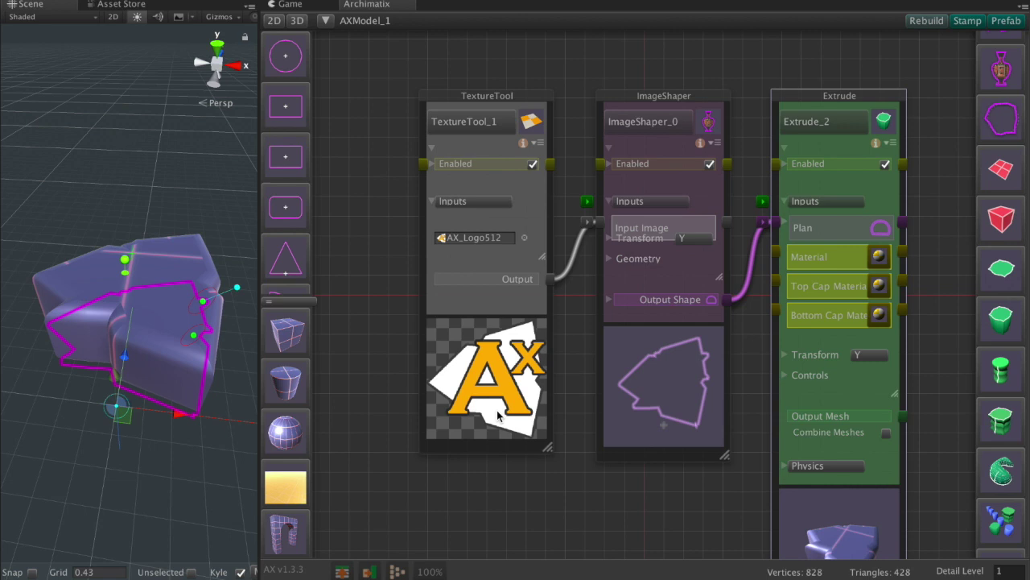
- Add a material node for the Extrude's Material input and assign the AX_Logo512 material to it
left_click_drag(842, 507, 913, 415)
middle_click_drag(778, 489, 651, 507)
left_click(822, 195)
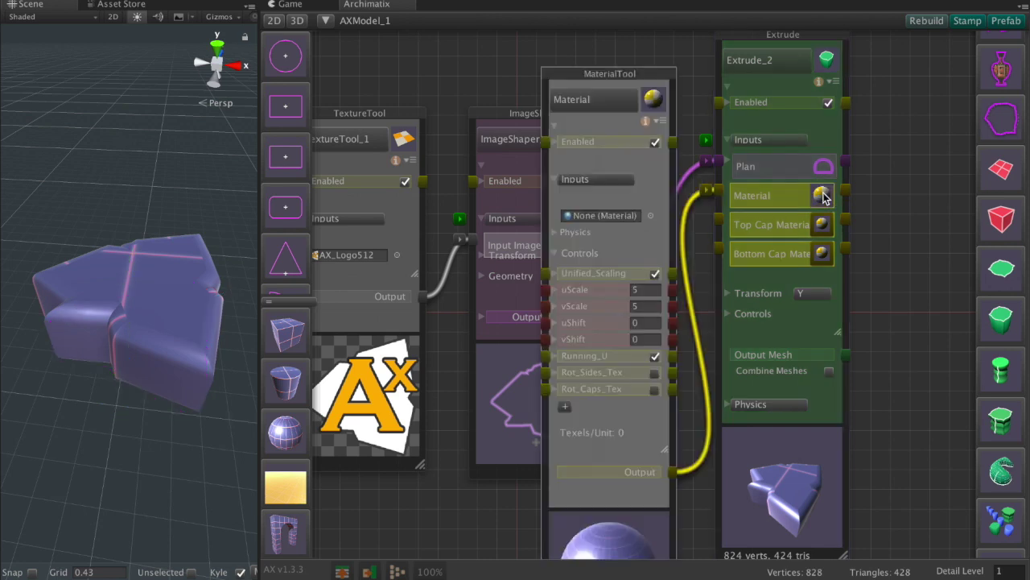
left_click(650, 217)
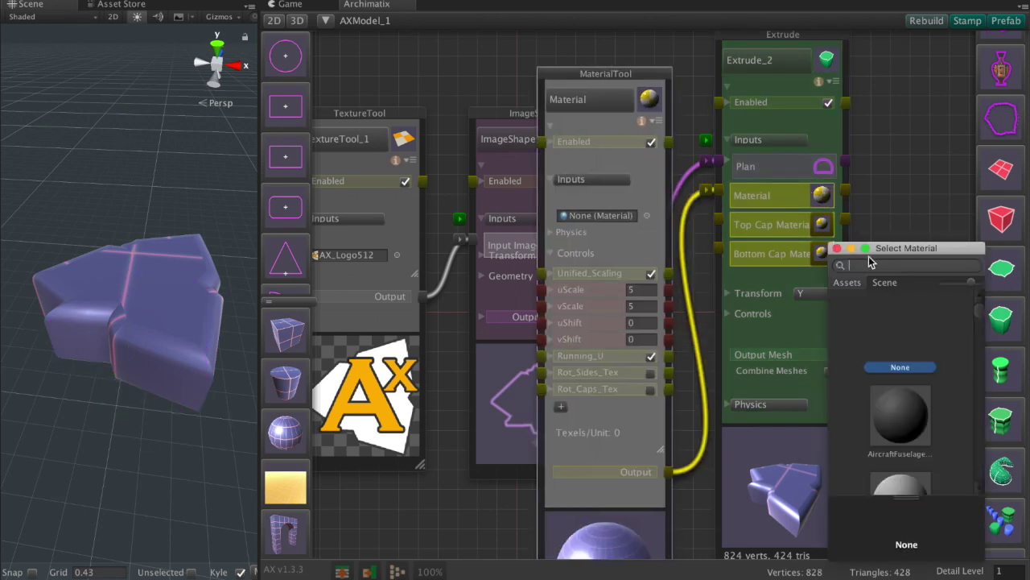
type("logo")
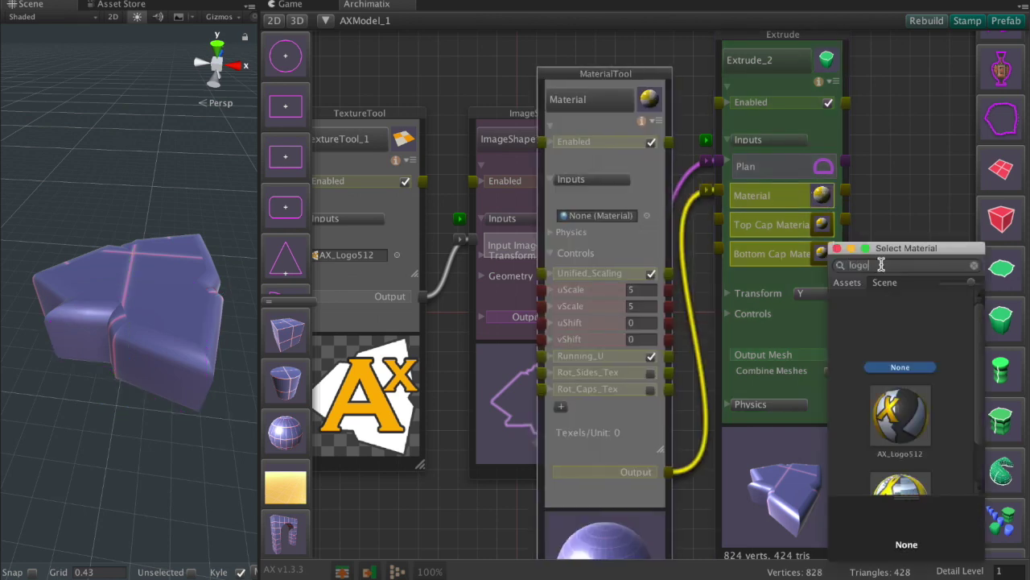
left_click(902, 417)
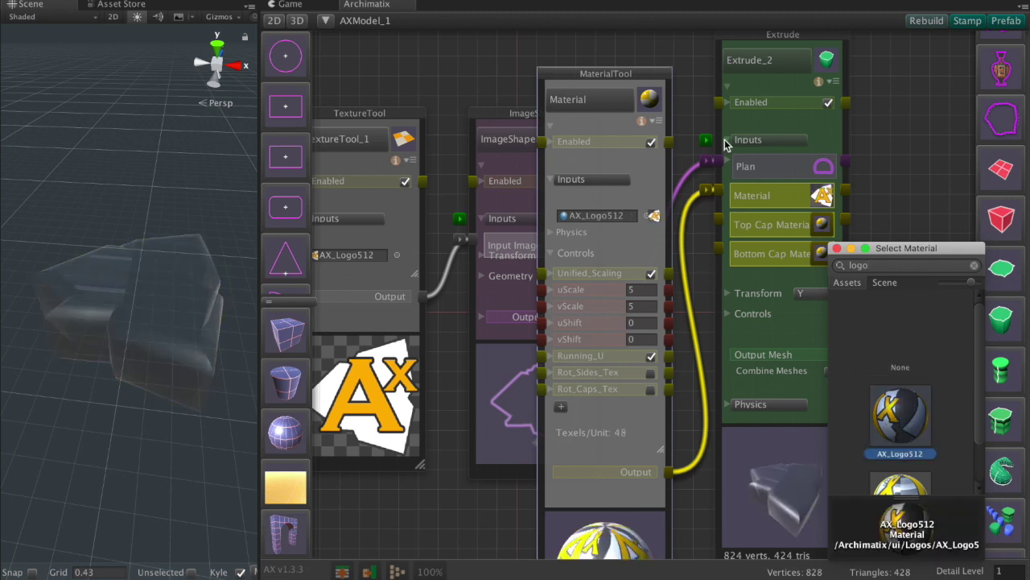
- Reduce the logo material's unified texture scale to 0.15 for uScale and vScale
left_click_drag(658, 418, 649, 281)
left_click(707, 193)
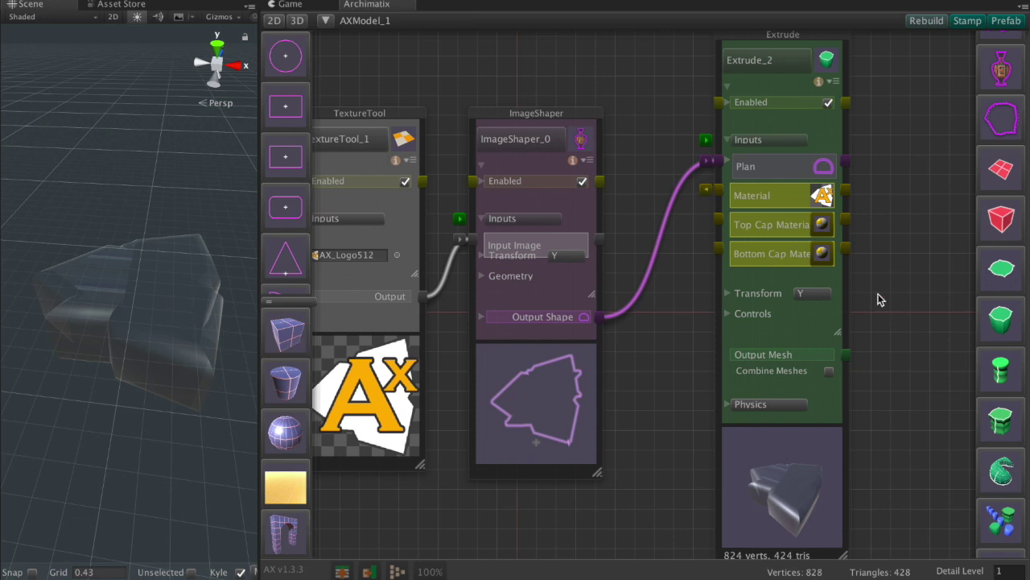
left_click(729, 314)
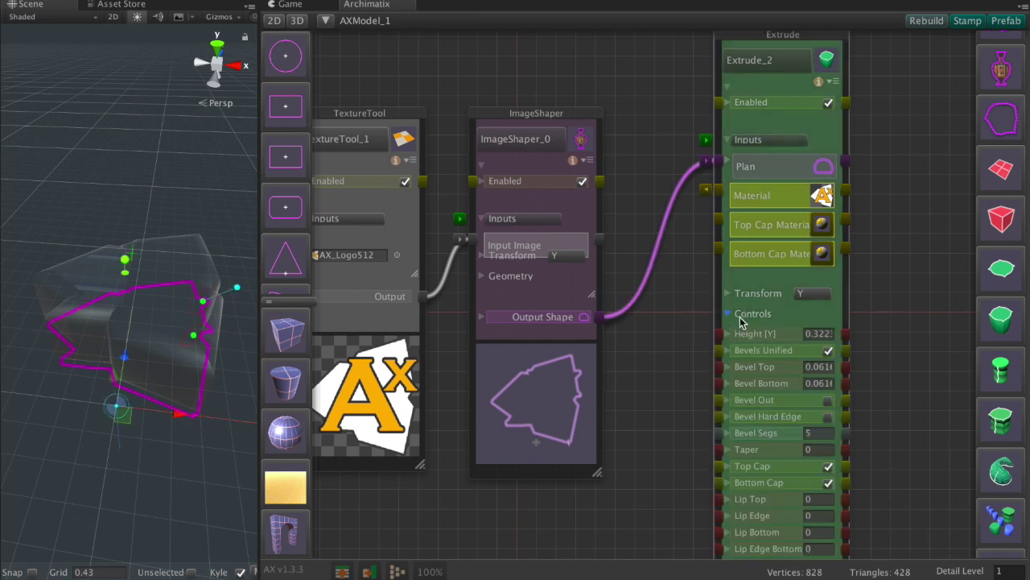
left_click(729, 314)
left_click(706, 192)
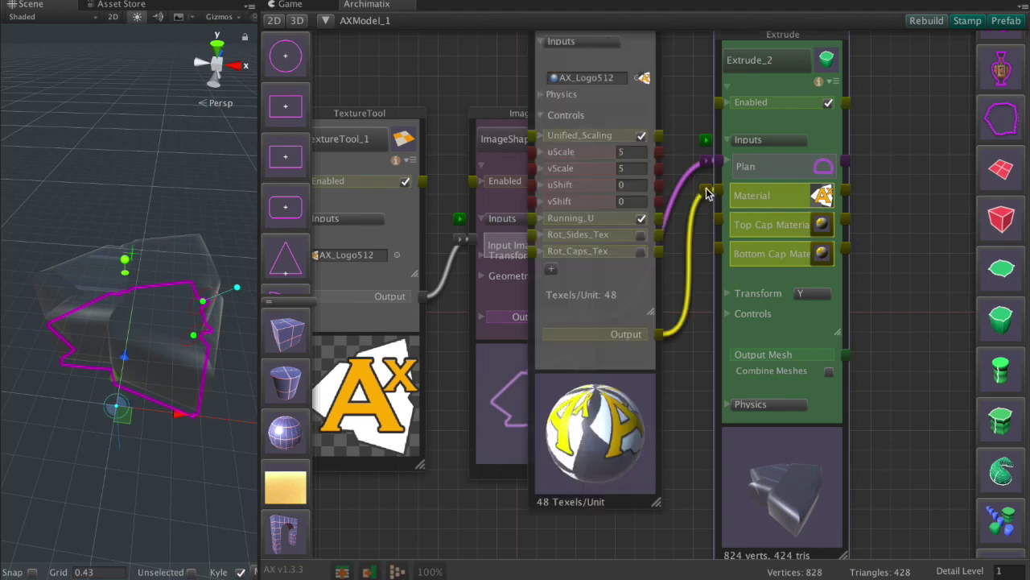
left_click_drag(576, 150, 454, 173)
left_click_drag(160, 494, 177, 467, "alt")
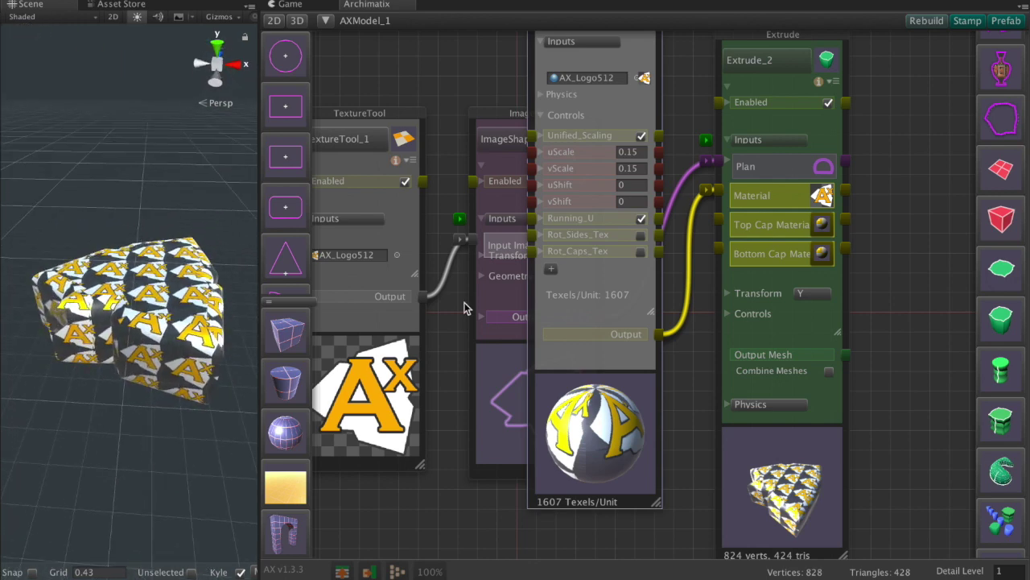
- Hide the material node and feed the Extrude's output mesh into a new UVProjector to project the logo across the top
left_click(703, 196)
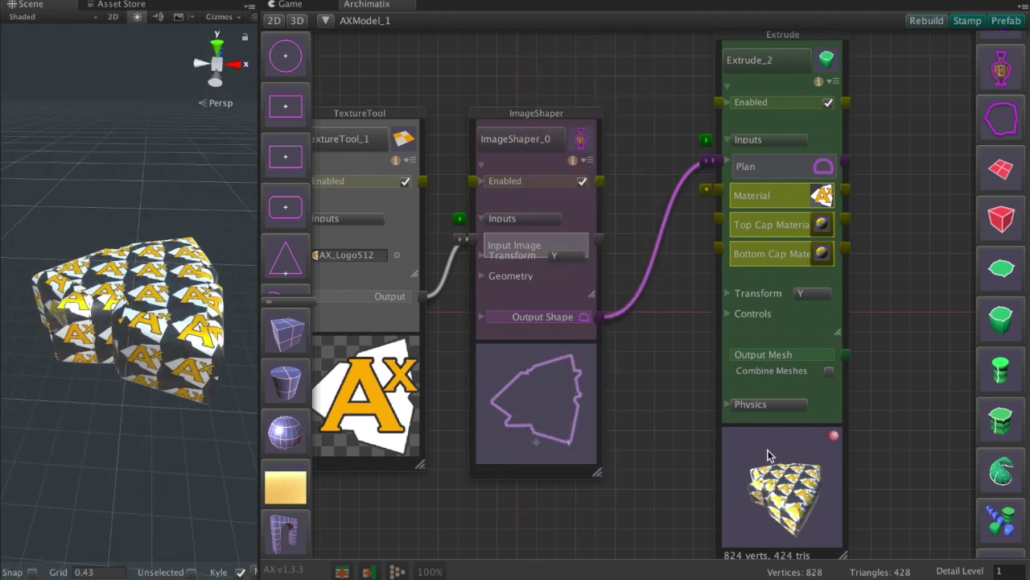
left_click_drag(768, 456, 740, 446)
scroll(735, 441, "down", 4)
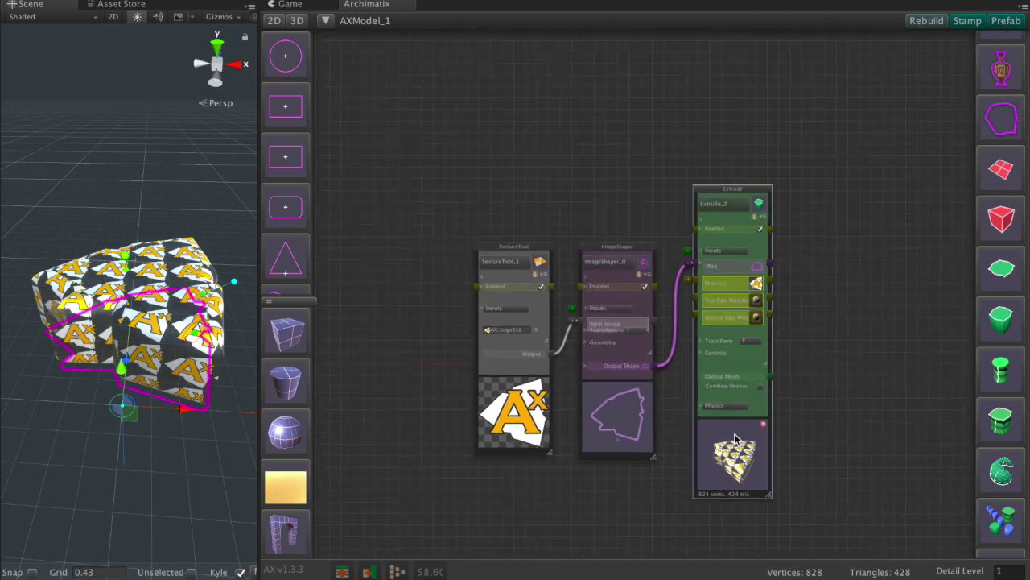
scroll(735, 438, "up", 2)
middle_click_drag(858, 479, 822, 445)
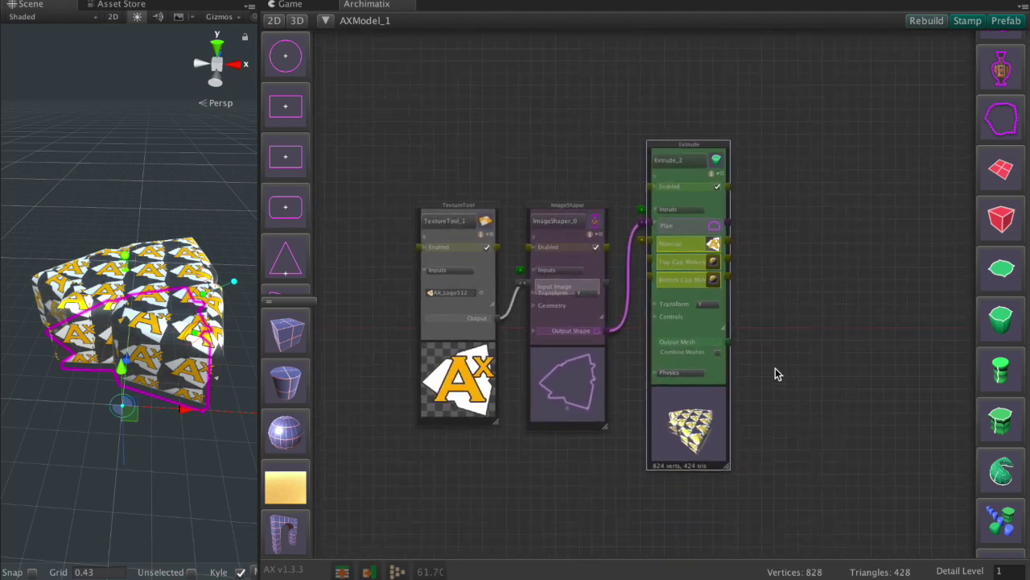
left_click_drag(728, 352, 1005, 503)
scroll(1005, 503, "down", 10)
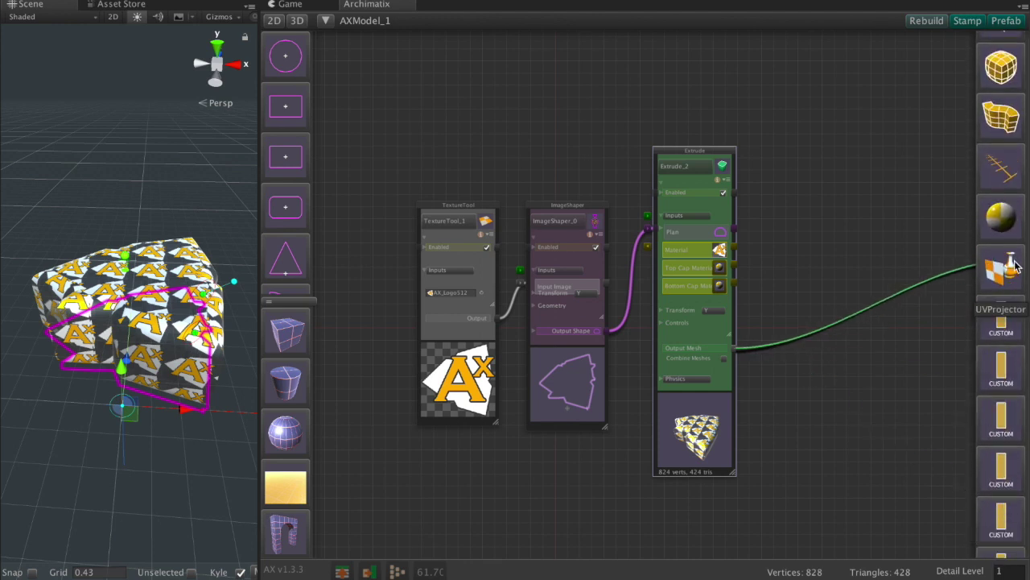
left_click_drag(1005, 276, 1004, 276)
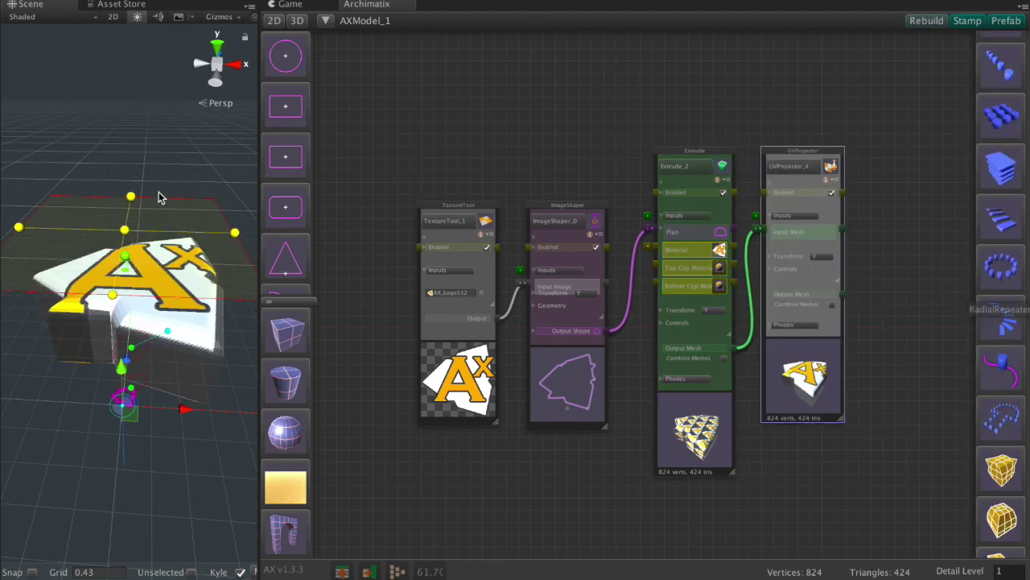
left_click_drag(206, 159, 59, 271, "alt")
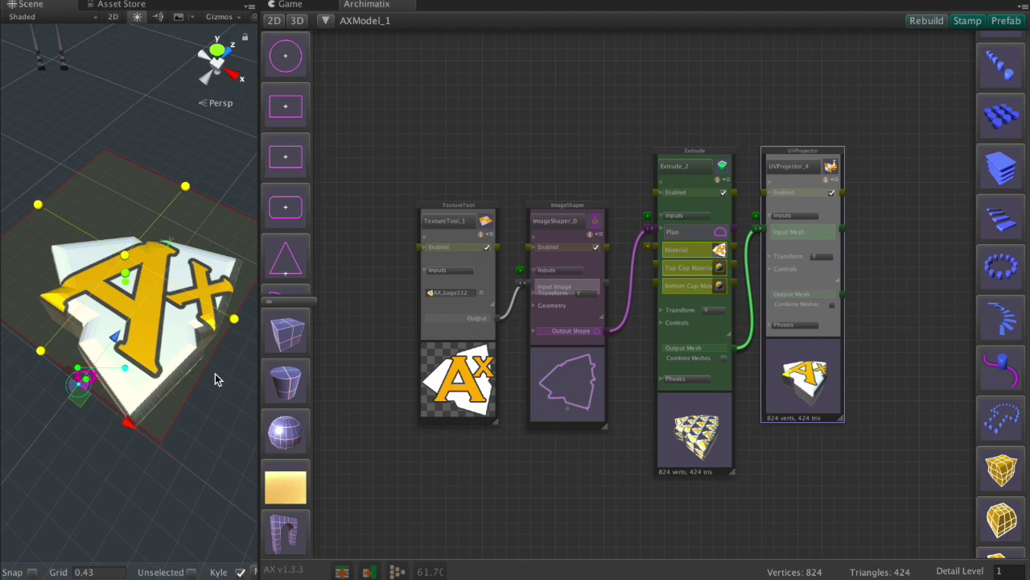
scroll(222, 415, "down", 5)
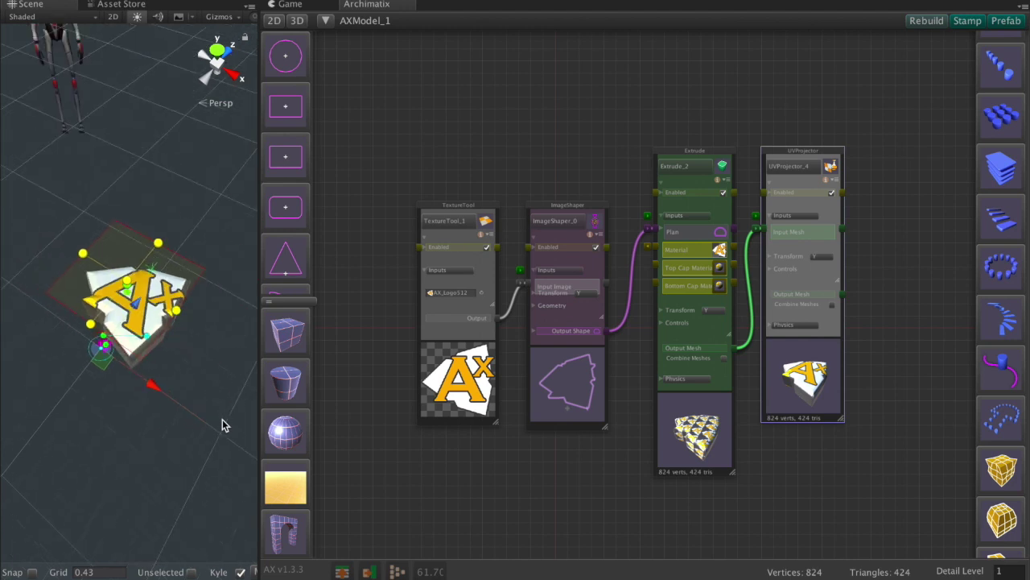
- Widen the Scene view and examine the projected logo on the extruded shape from the side and from above
scroll(222, 425, "up", 2)
left_click_drag(258, 367, 366, 352)
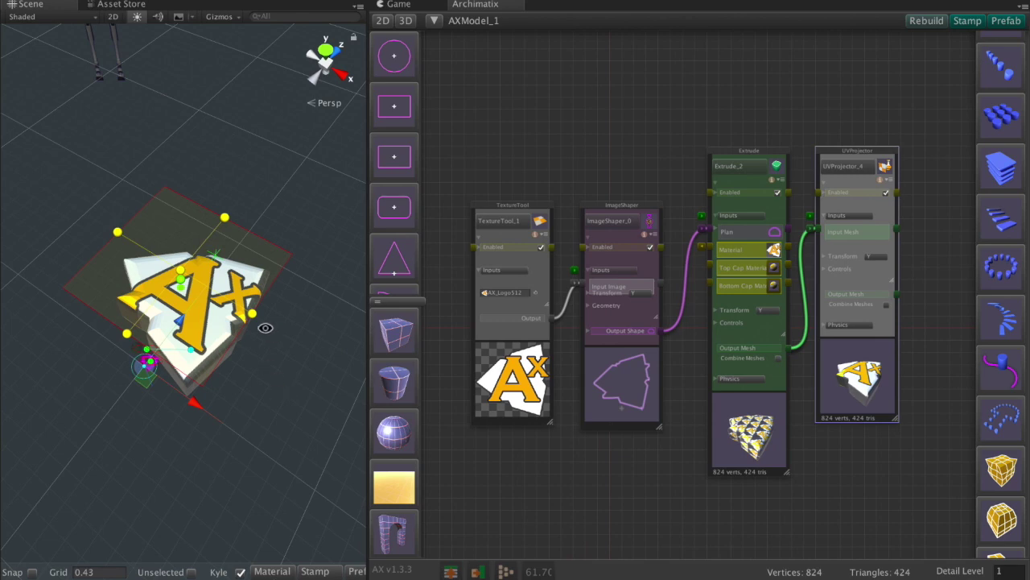
left_click_drag(276, 341, 315, 268, "alt")
left_click_drag(324, 322, 56, 338, "alt")
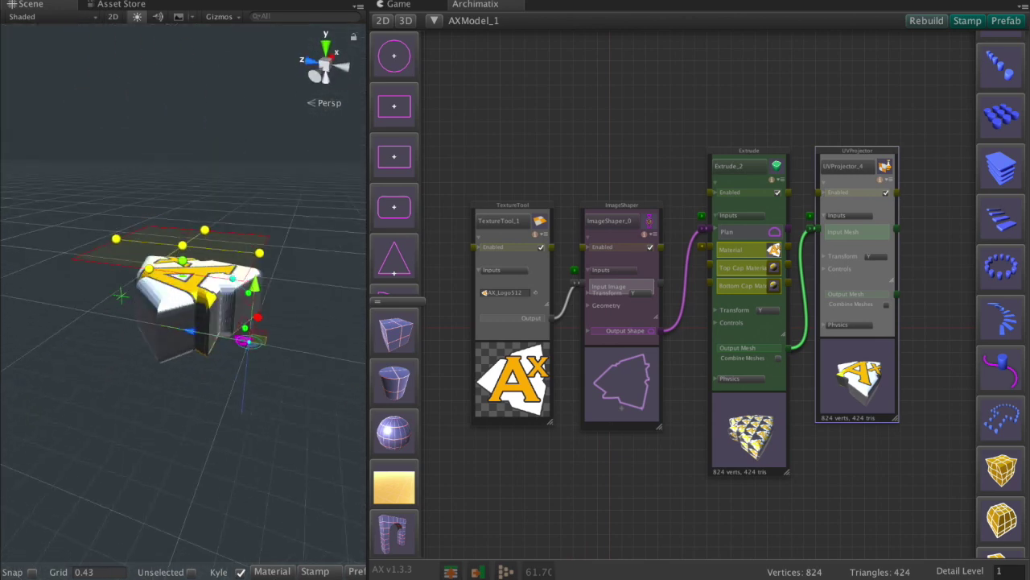
left_click_drag(282, 266, 65, 451, "alt")
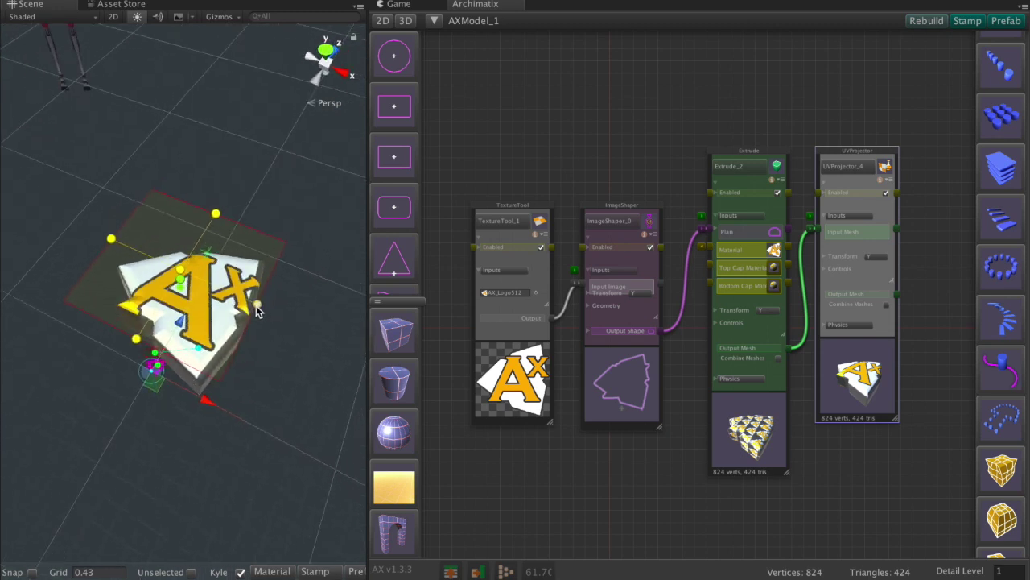
- Try stretching the UVProjector's projection rectangle outward along X to adjust how the logo fits the top
left_click_drag(260, 310, 281, 313)
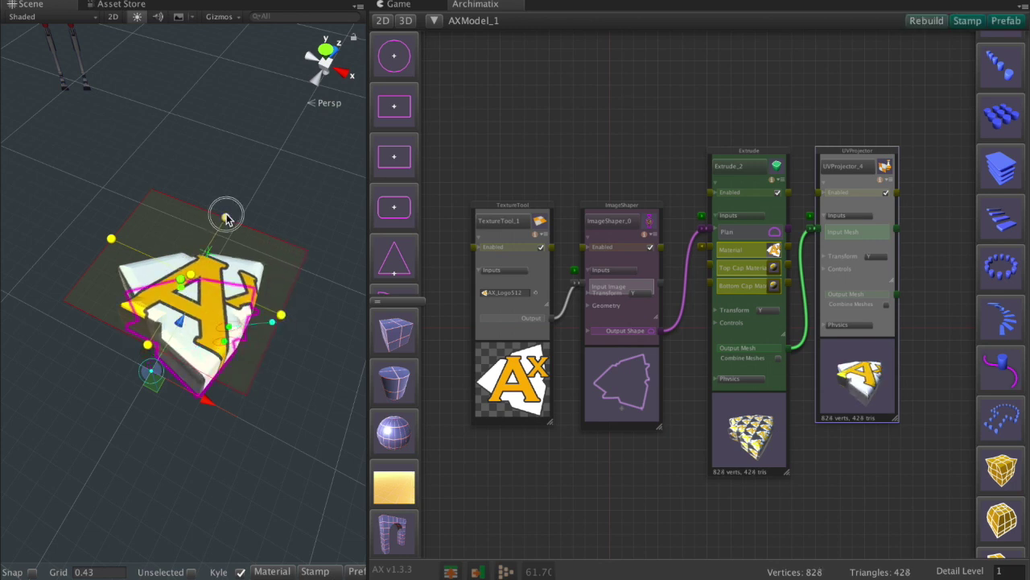
mouse_move(226, 217)
left_mouse_down()
mouse_move(248, 169)
mouse_move(207, 232)
mouse_move(220, 216)
left_mouse_up()
mouse_move(194, 278)
left_mouse_down()
mouse_move(202, 278)
mouse_move(194, 275)
left_mouse_up()
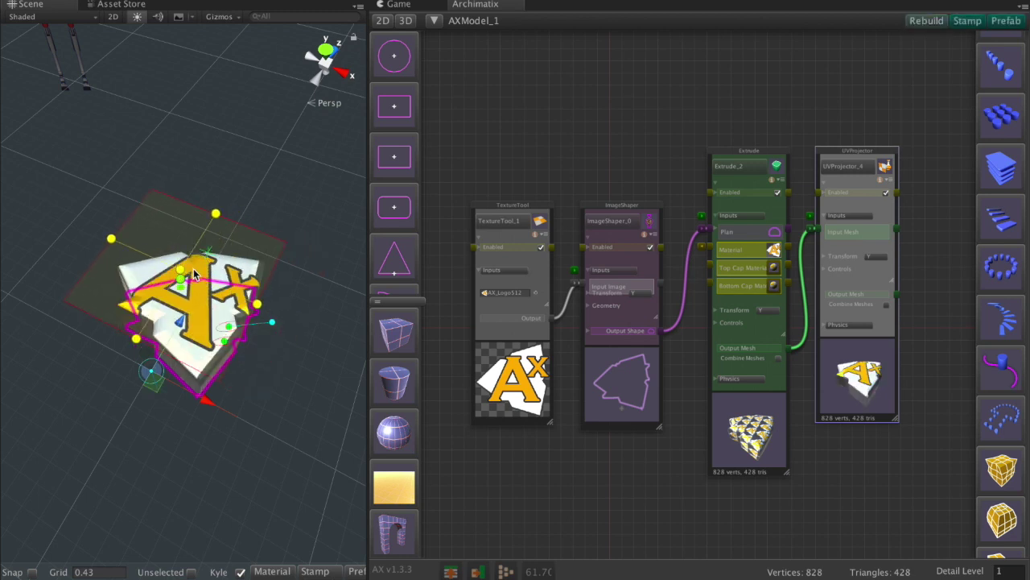
- Try shrinking the UVProjector's projection rectangle to a very small area so the logo tiles over the shape
left_click_drag(259, 310, 184, 292)
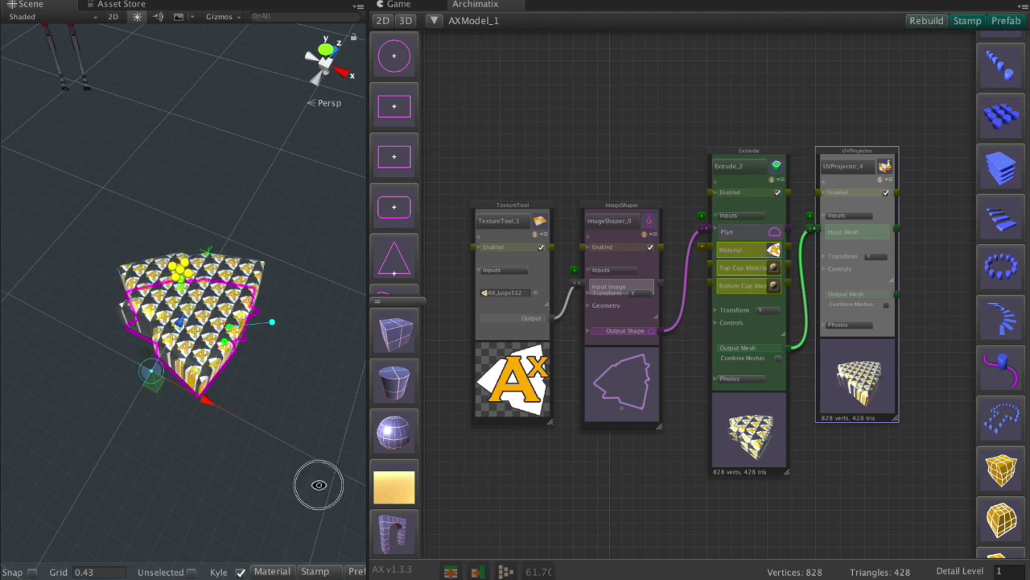
left_click_drag(319, 485, 340, 416, "alt")
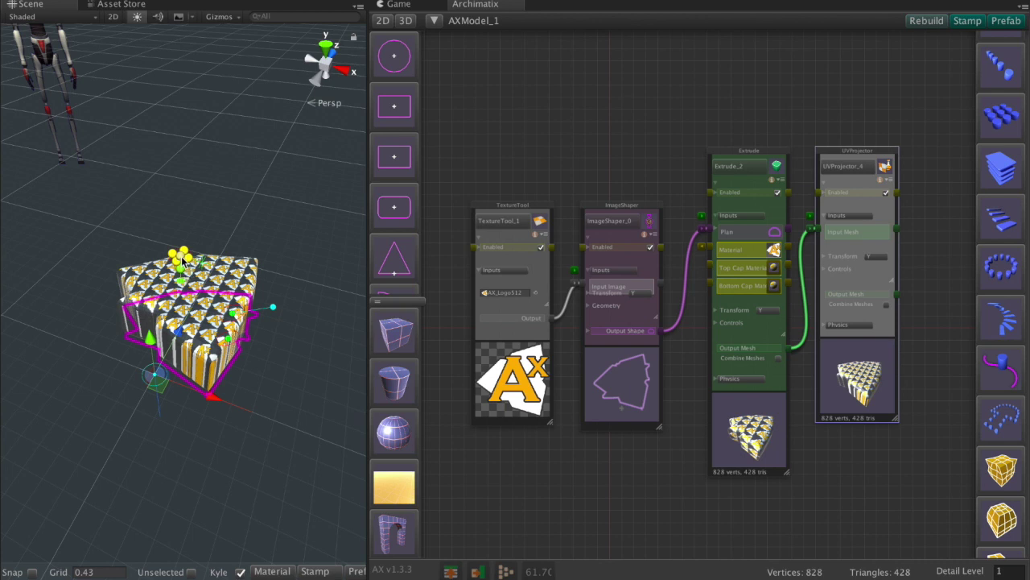
left_click_drag(184, 259, 187, 262)
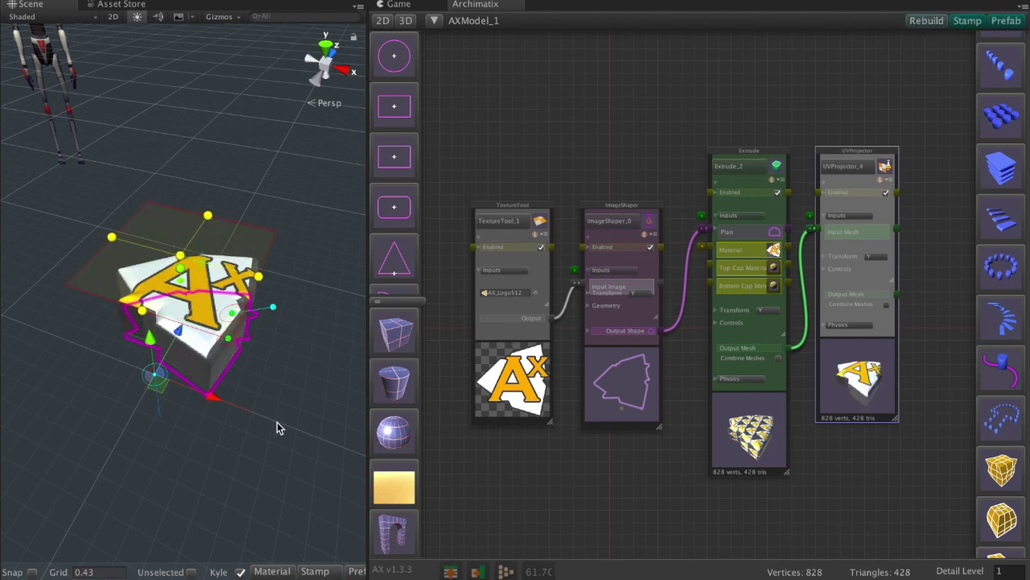
- Expand the UVProjector's Controls and set its ProjectionAxis to -Z
left_click_drag(286, 426, 241, 411, "alt")
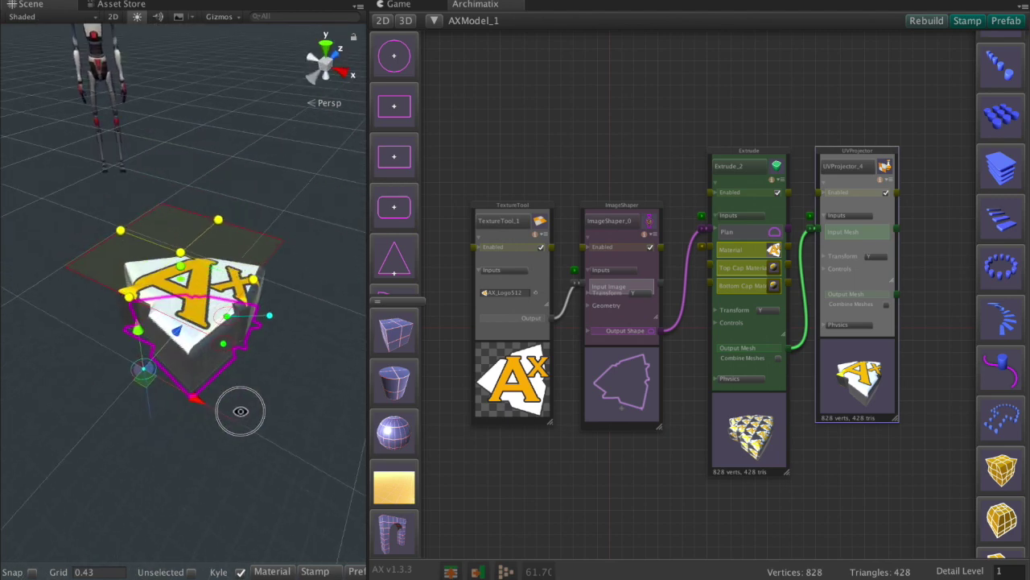
scroll(873, 320, "up", 5)
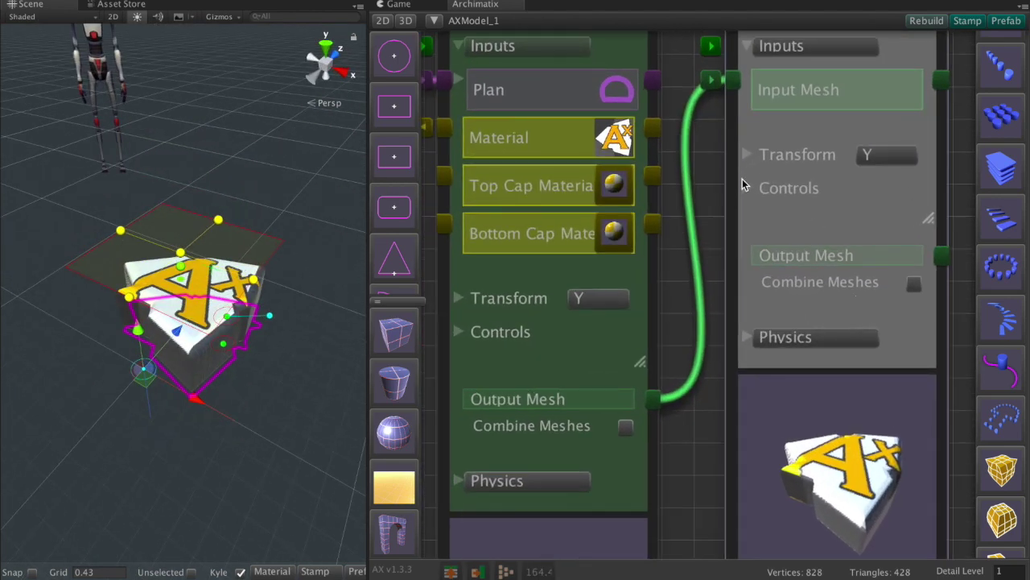
left_click(747, 189)
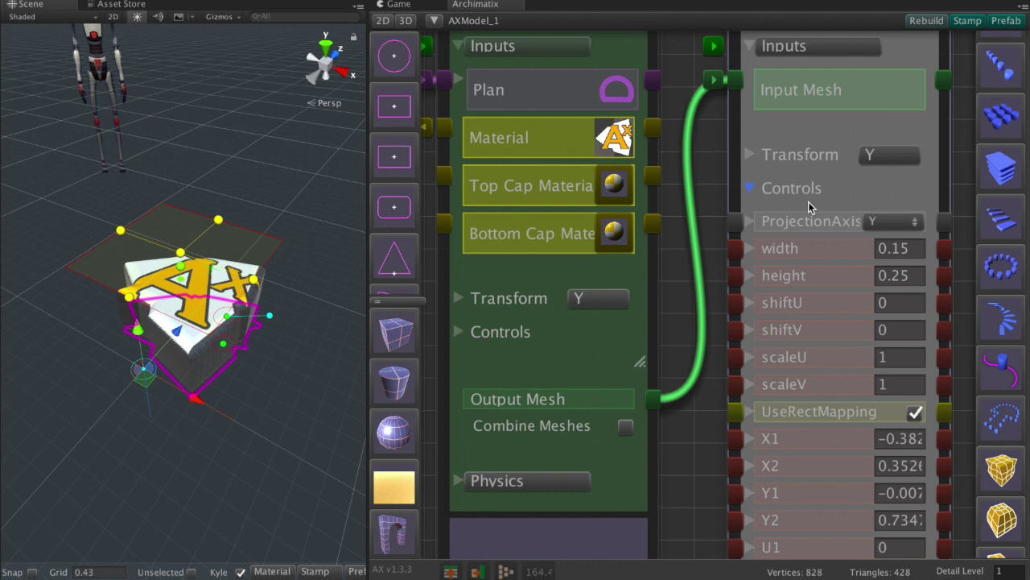
left_click(883, 224)
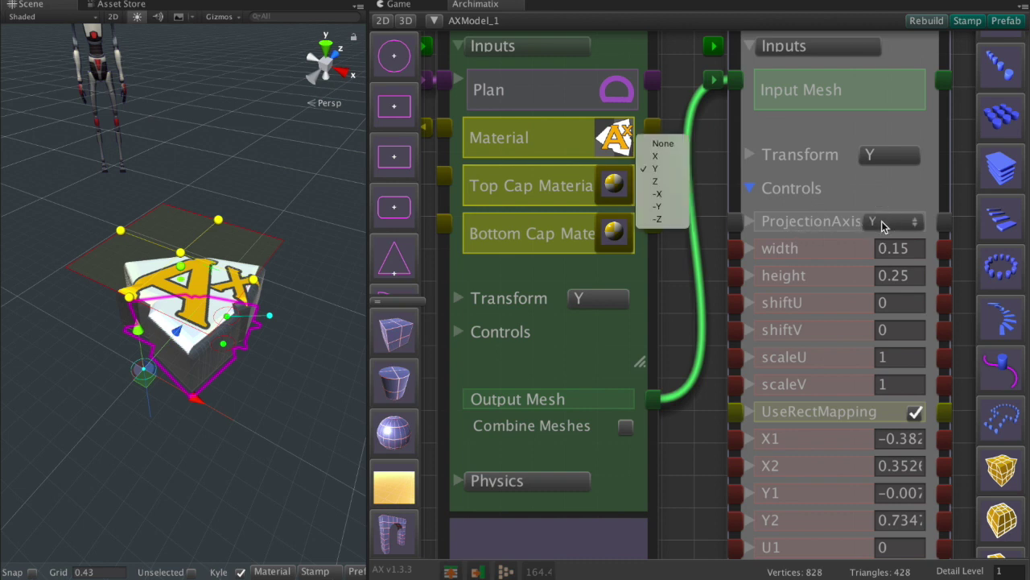
left_click(660, 220)
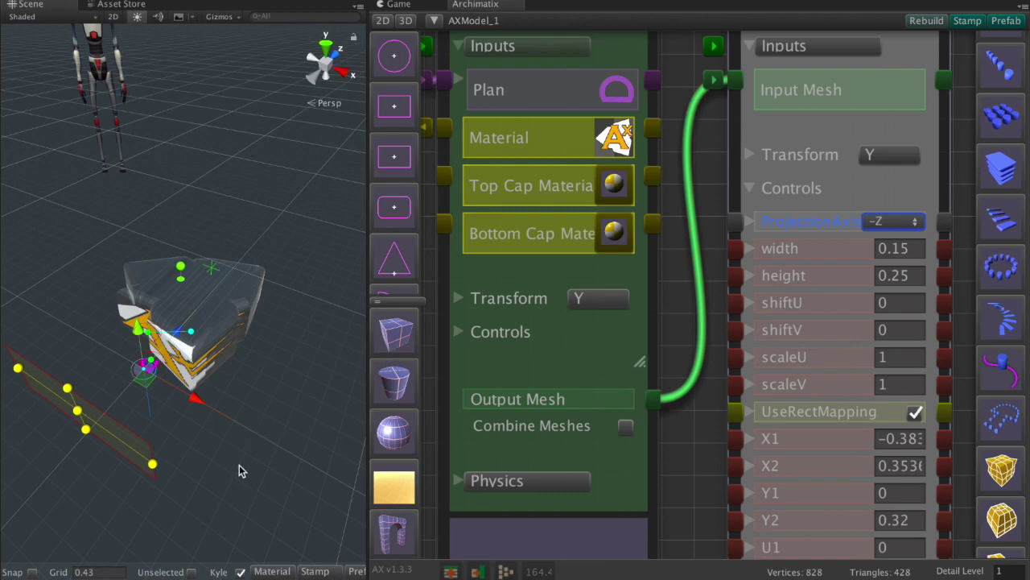
- Narrow the -Z projection rectangle by bringing its X2 edge in to about 0.277
left_click_drag(239, 471, 391, 268, "alt")
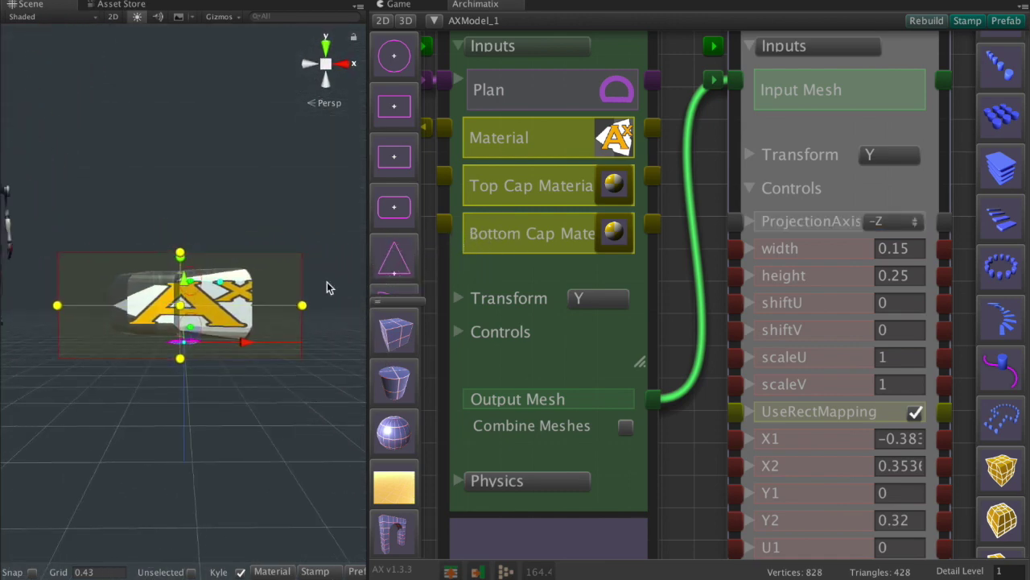
left_click_drag(306, 308, 277, 301)
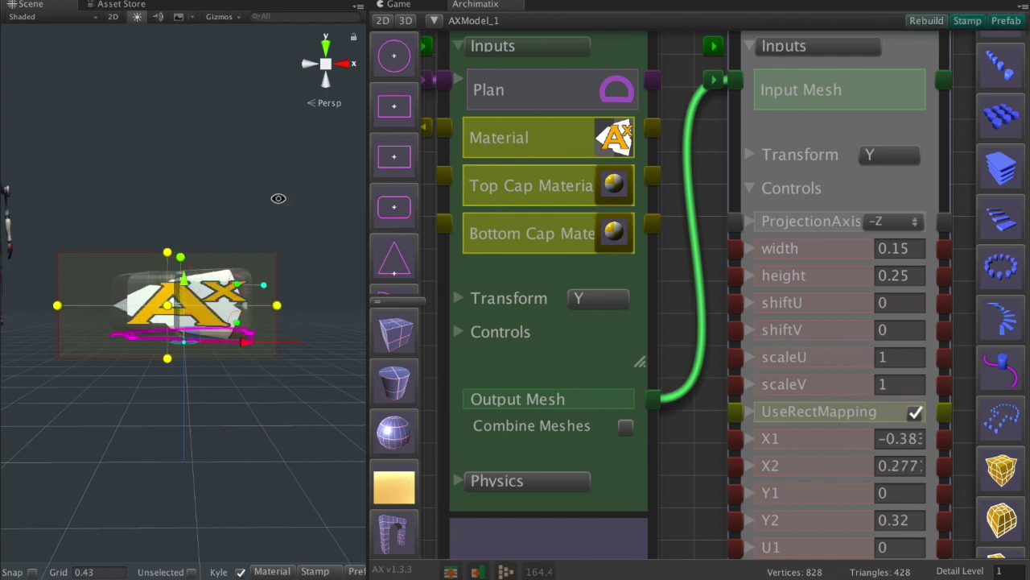
left_click_drag(278, 198, 203, 329, "alt")
- Set the UVProjector's ProjectionAxis to Y to project the logo across the top
left_click(908, 222)
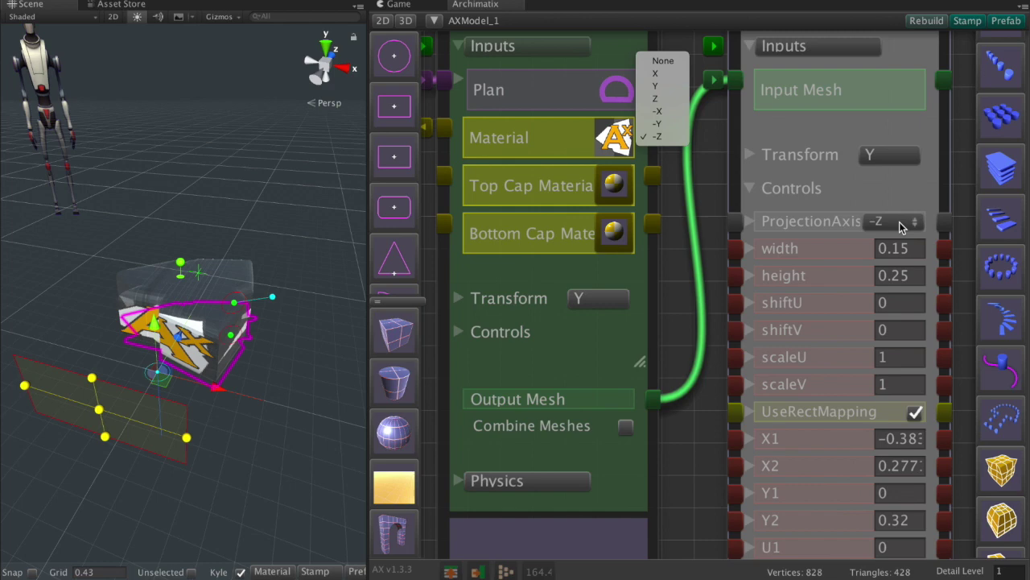
left_click(656, 85)
left_click_drag(315, 219, 263, 291, "alt")
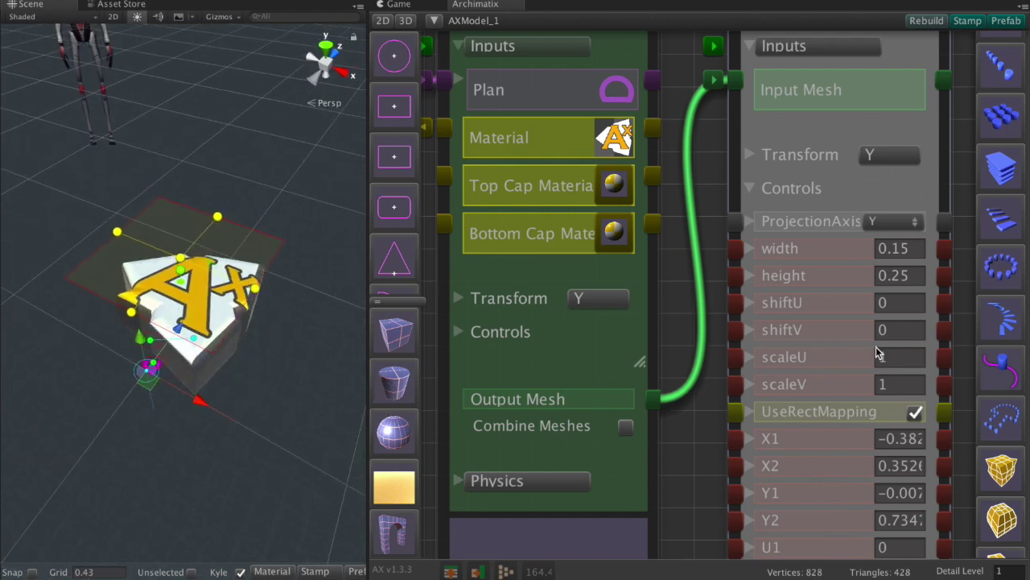
- Collapse the expanded inputs and controls of all nodes for a compact graph
scroll(878, 352, "down", 5)
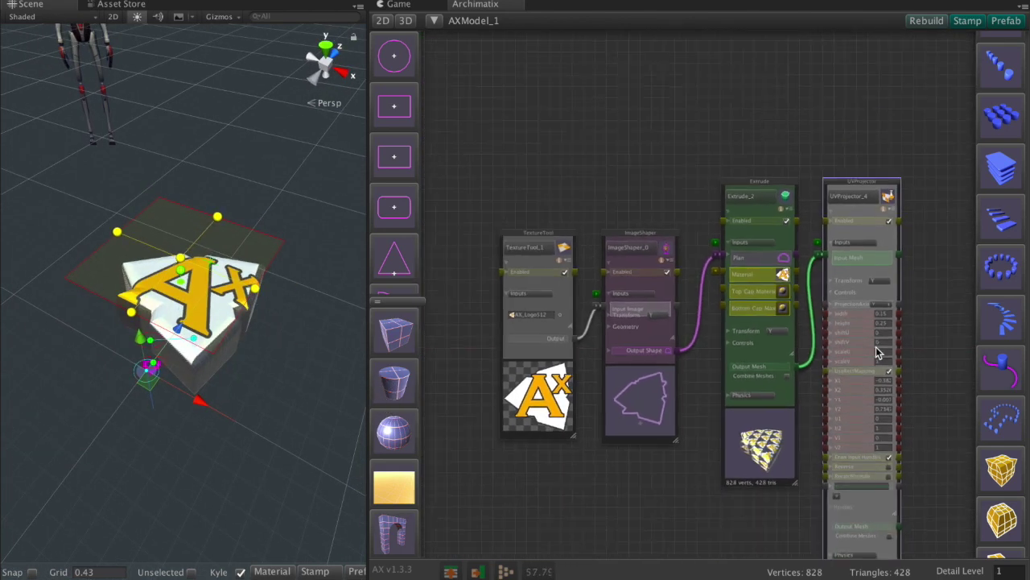
left_click(451, 572)
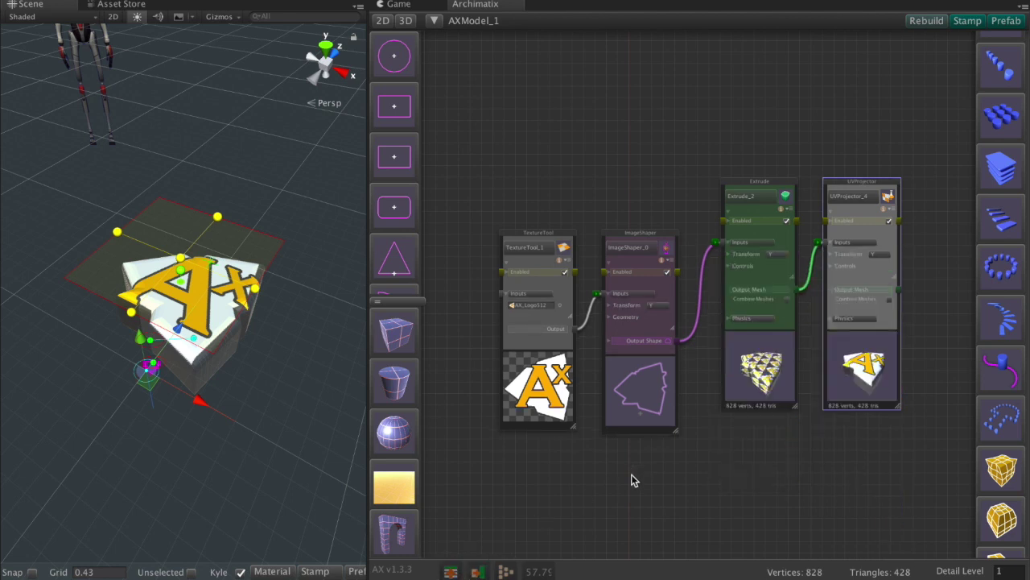
scroll(631, 480, "up", 2)
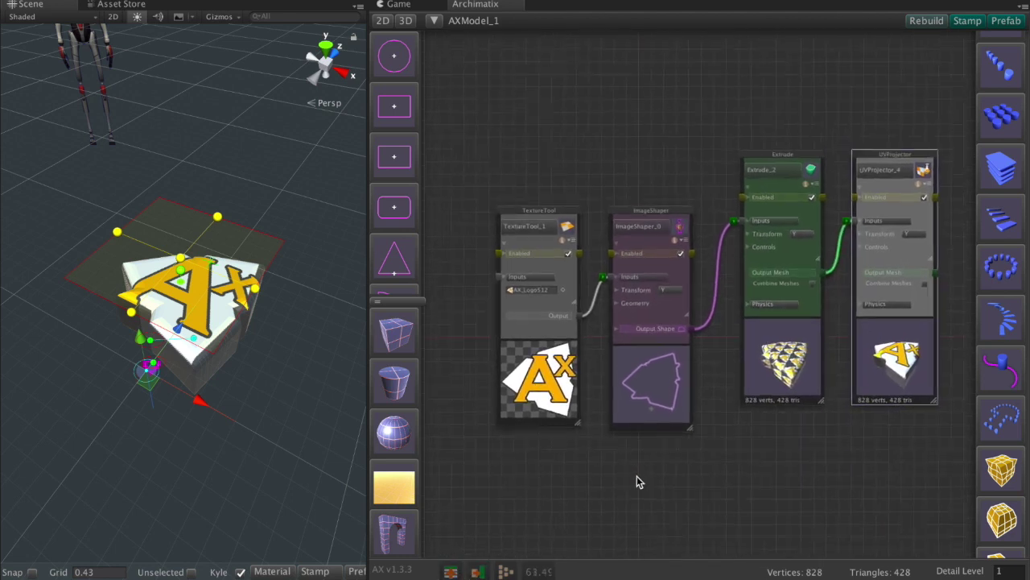
scroll(637, 476, "up", 3)
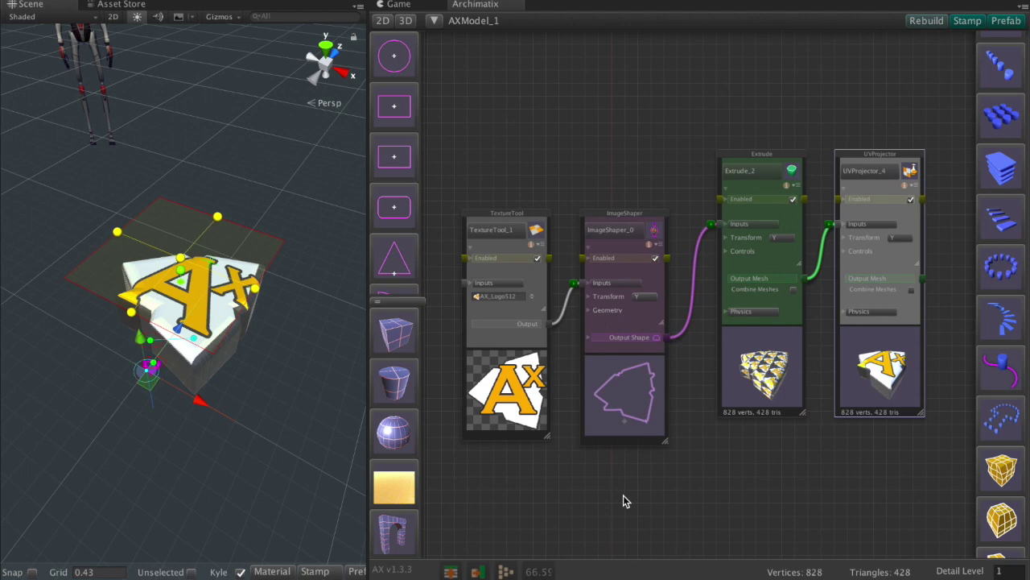
middle_click_drag(623, 495, 623, 473)
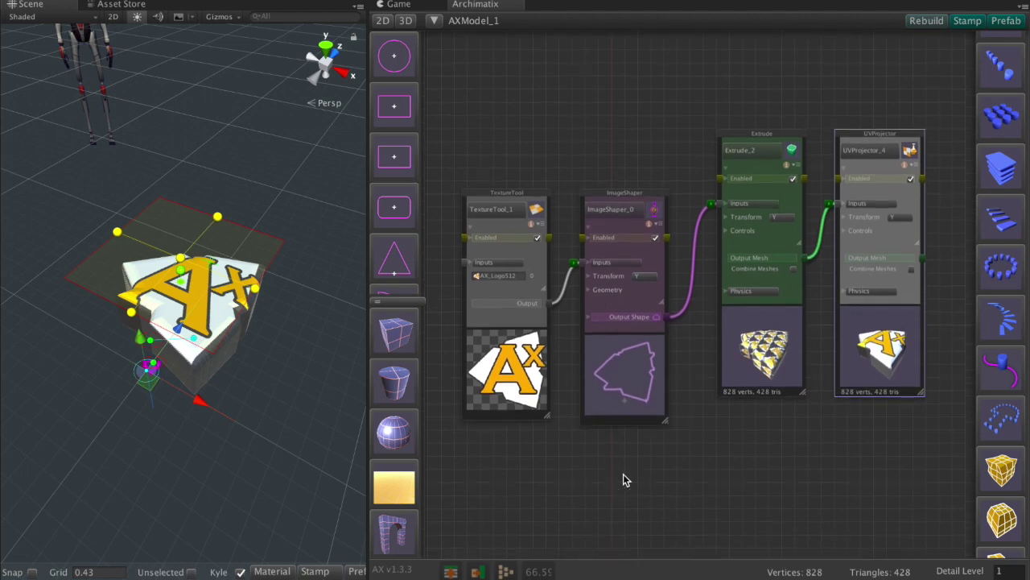